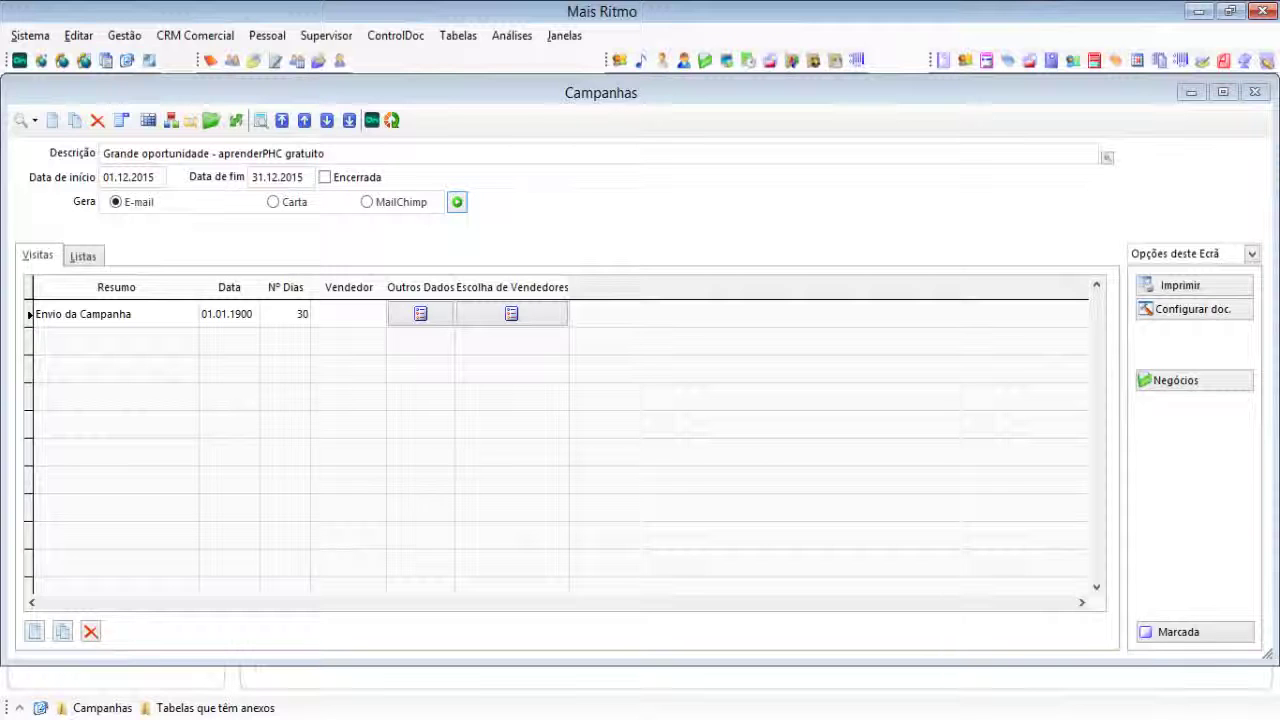
Step: Check the campaign's Listas and Visitas tabs, then show its ControlDoc attachments
left_click(81, 257)
left_click(38, 256)
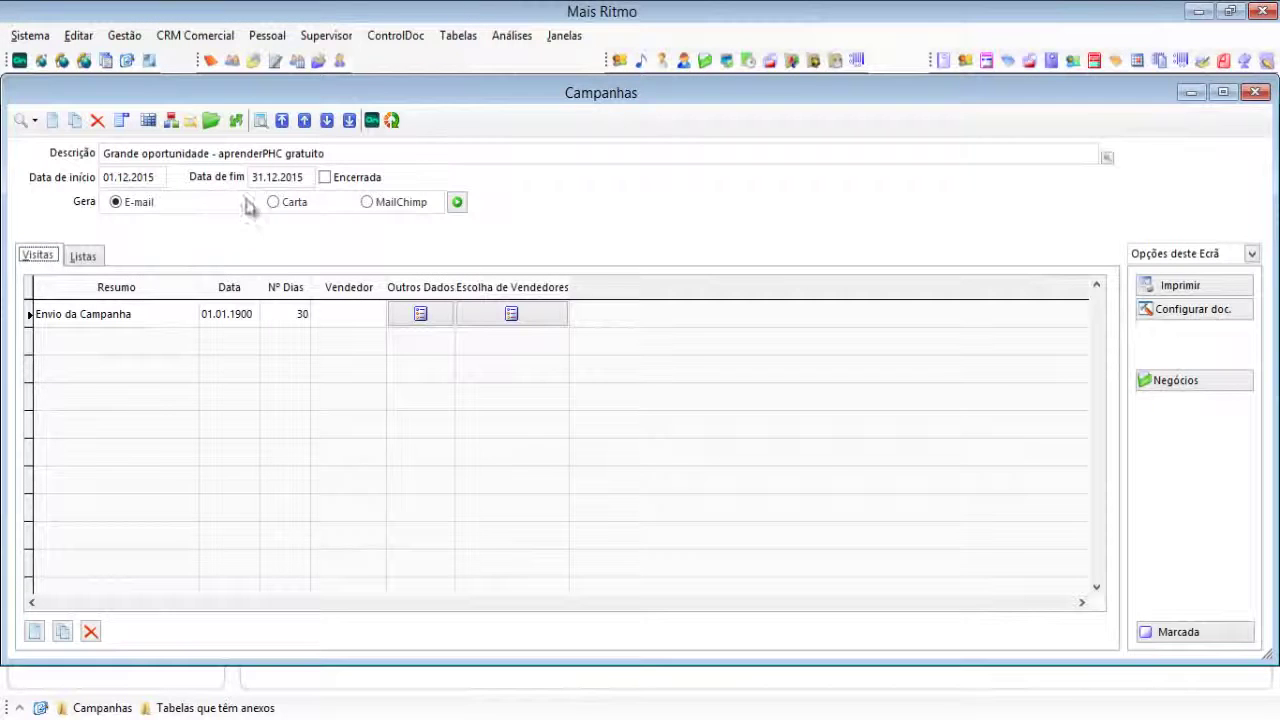
left_click(211, 122)
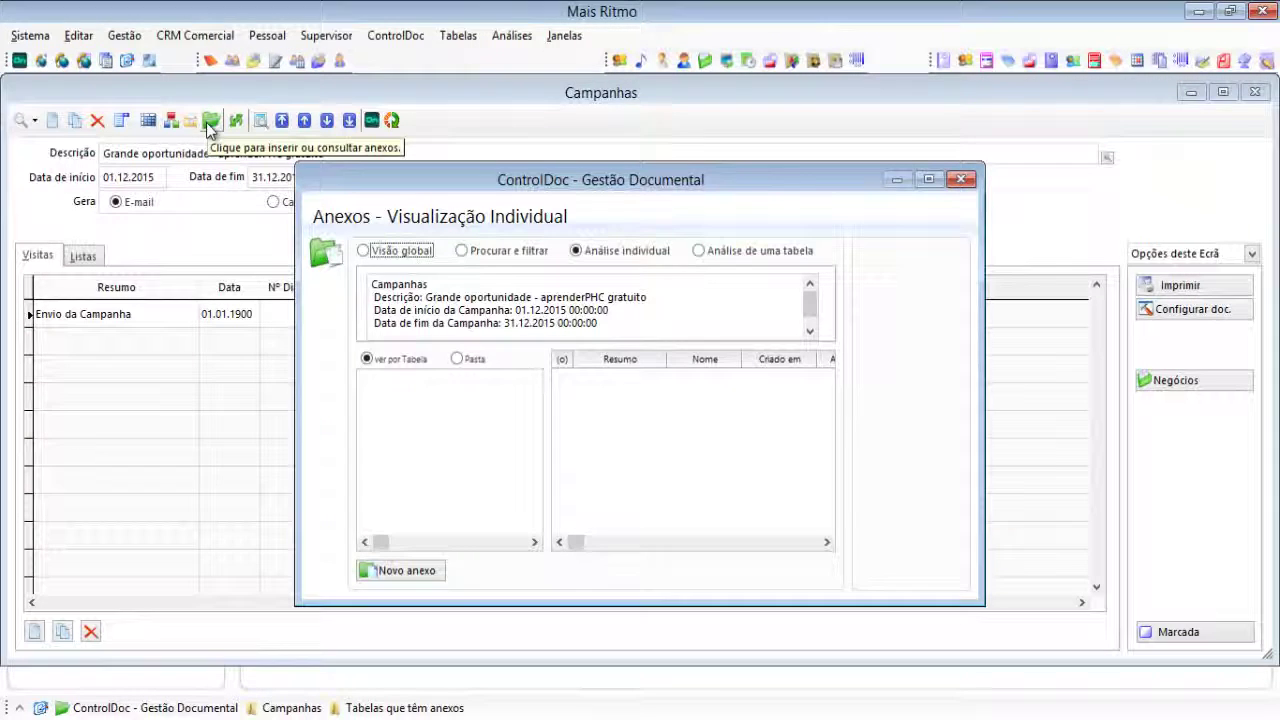
Step: Add the Webinar .msg file as a new attachment stored in the Cloud (Dropbox)
left_click(406, 571)
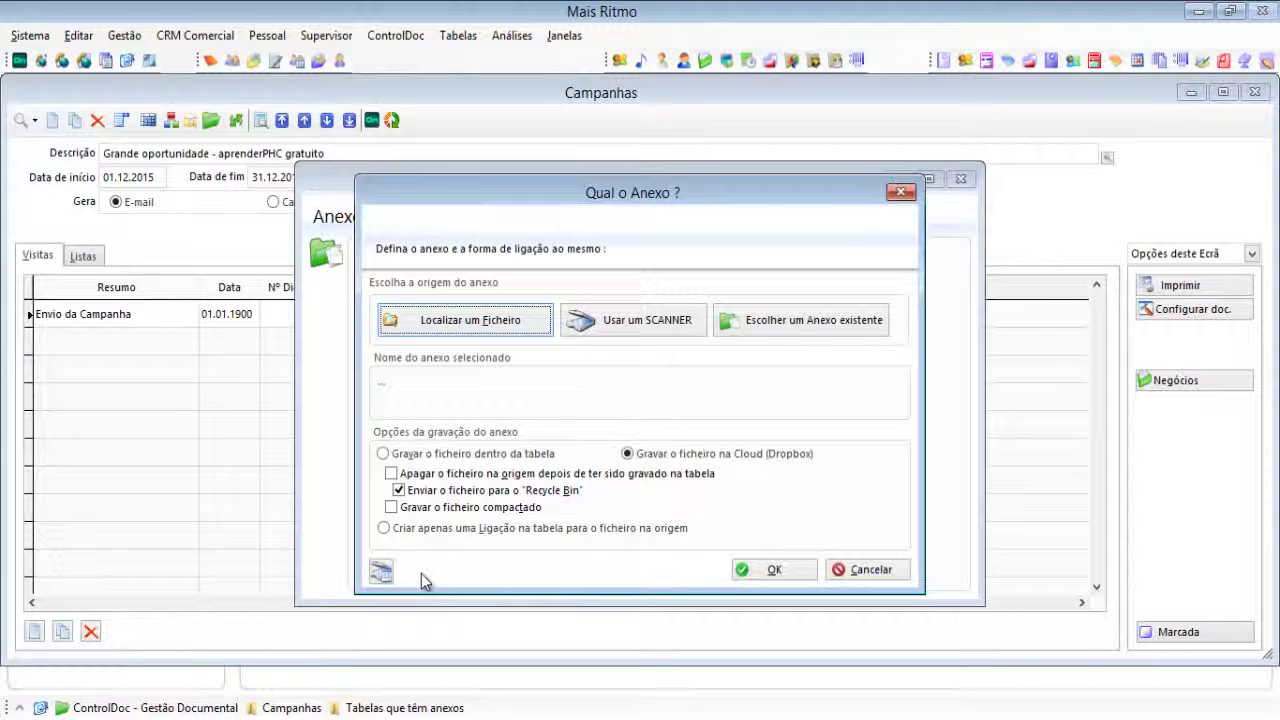
left_click(473, 318)
left_click(533, 468)
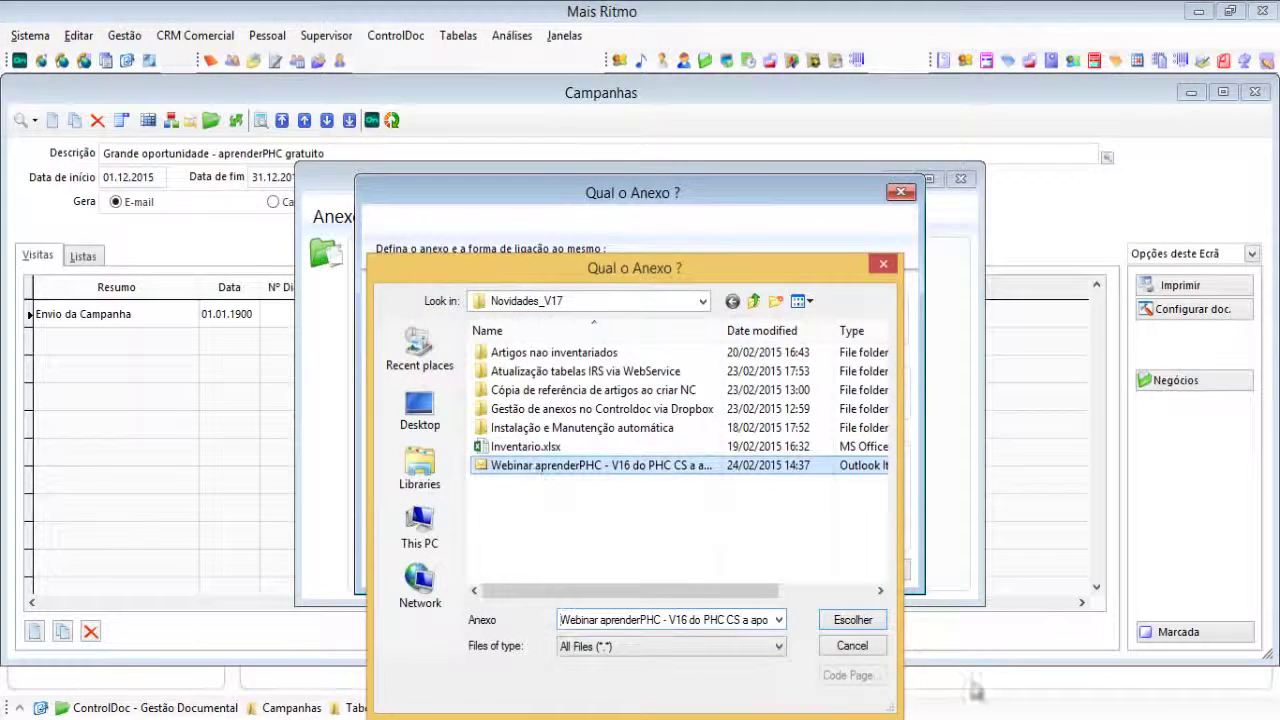
left_click(855, 621)
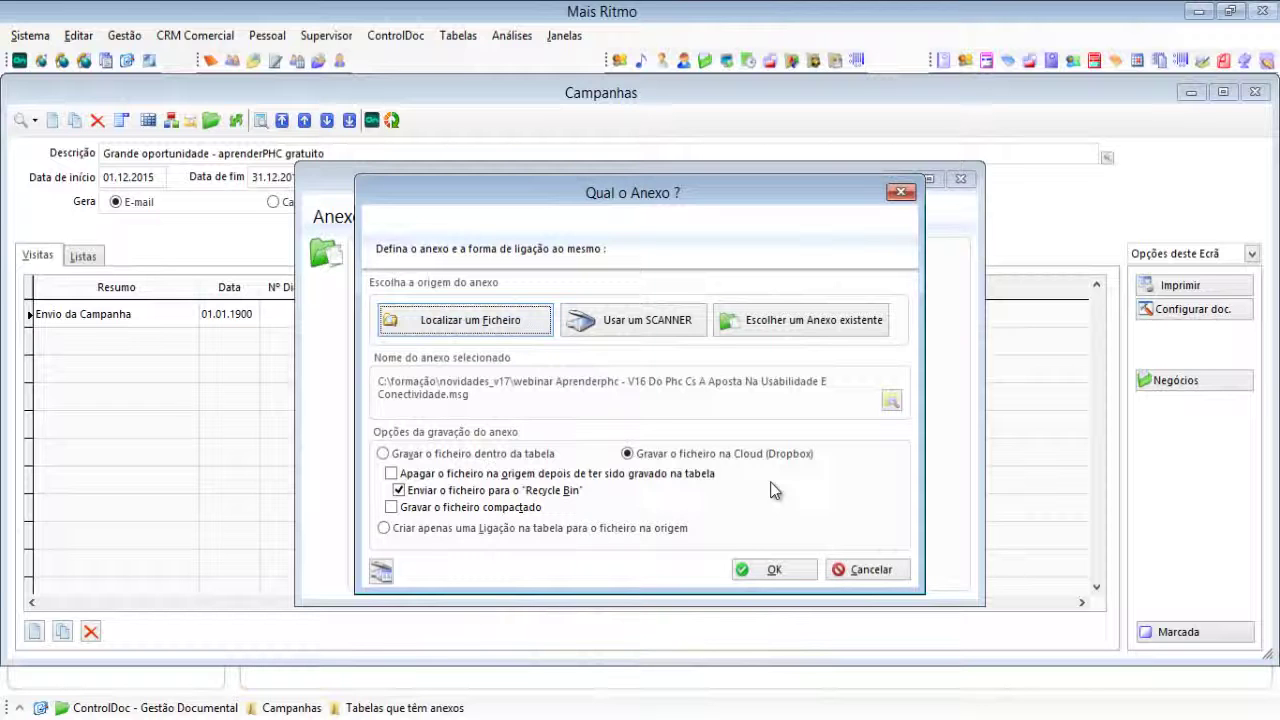
left_click(774, 569)
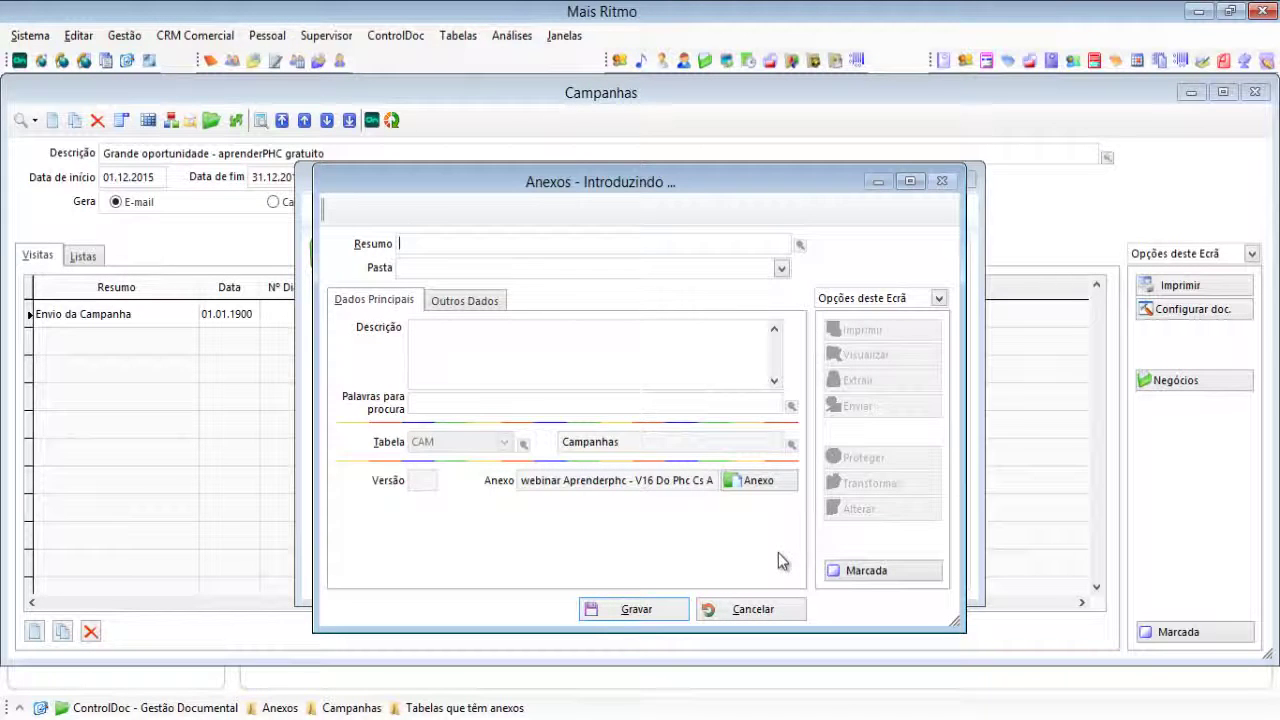
Step: Save the attachment with Resumo 'Campanha aprenderPHC' under Gestão documental, then open Dropbox from its notification
type("ampanh")
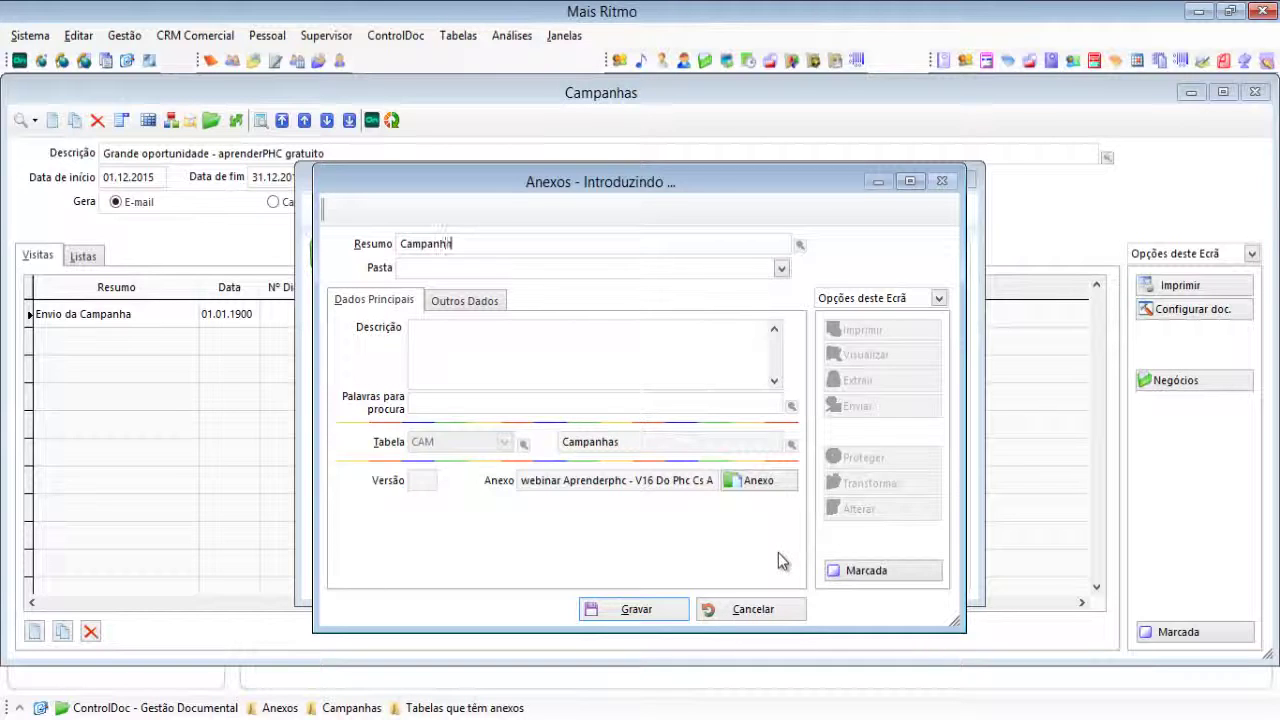
type("a aprenderpHC")
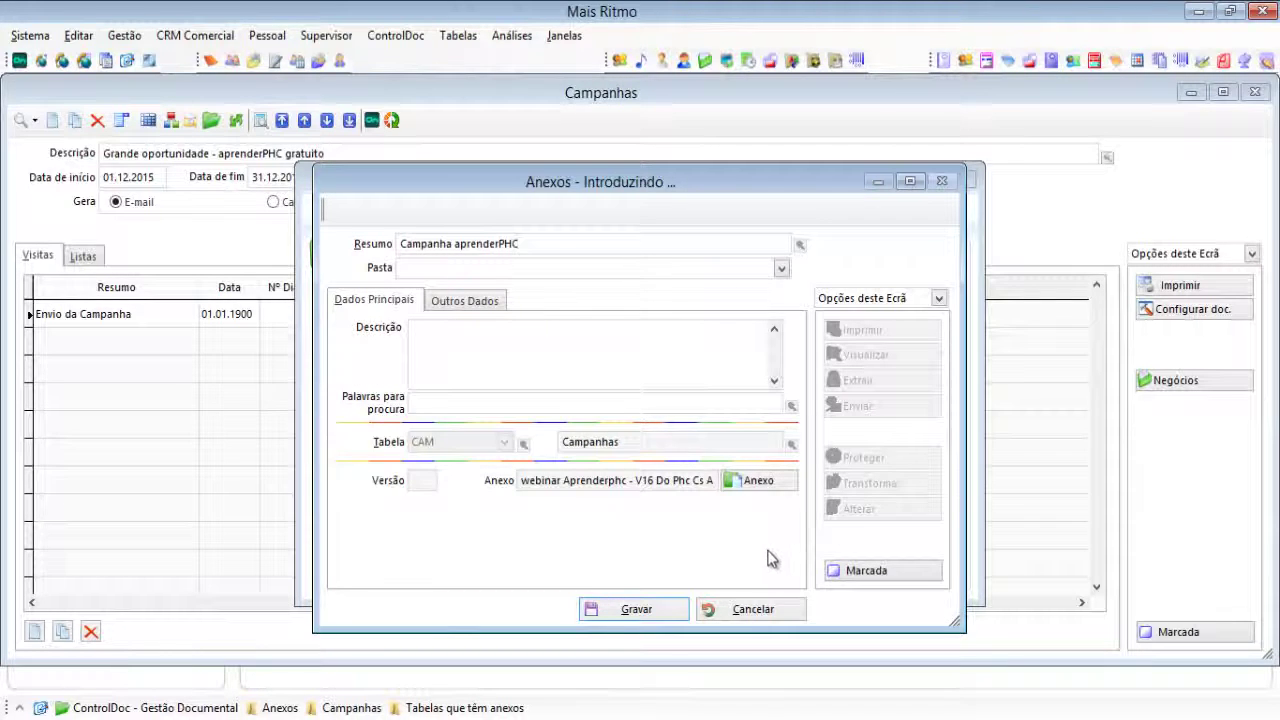
left_click(500, 268)
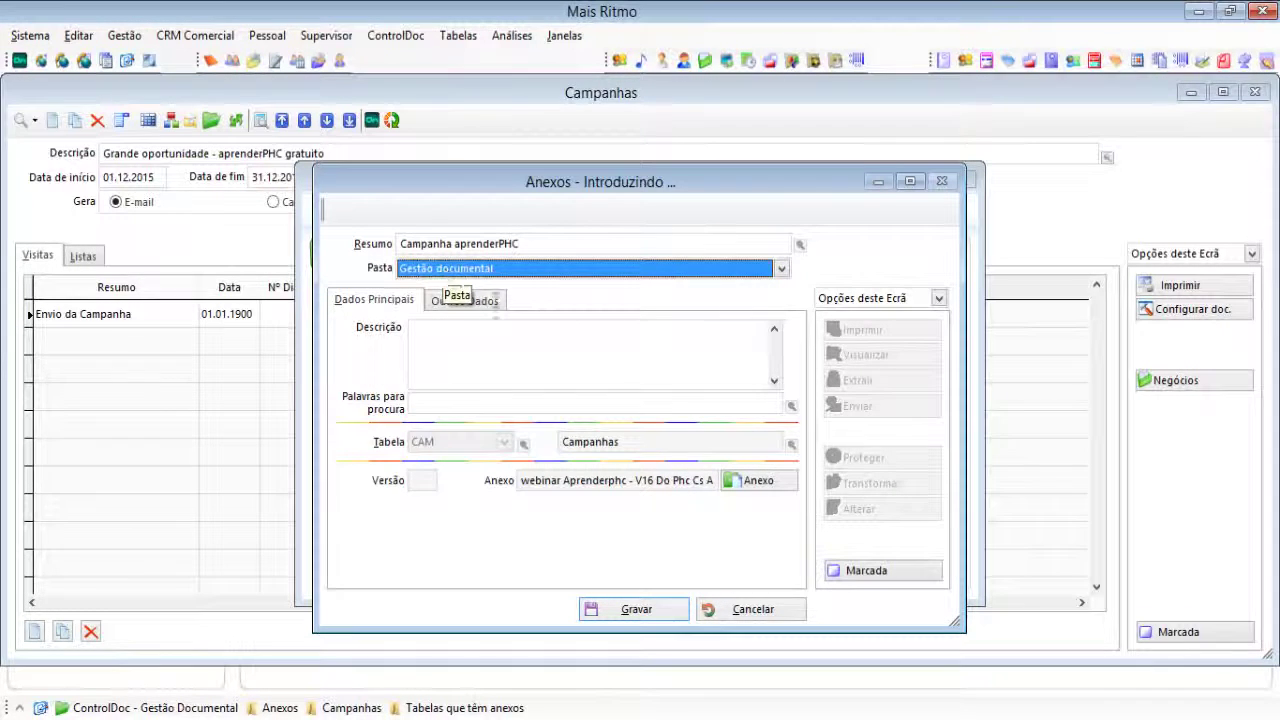
left_click(630, 608)
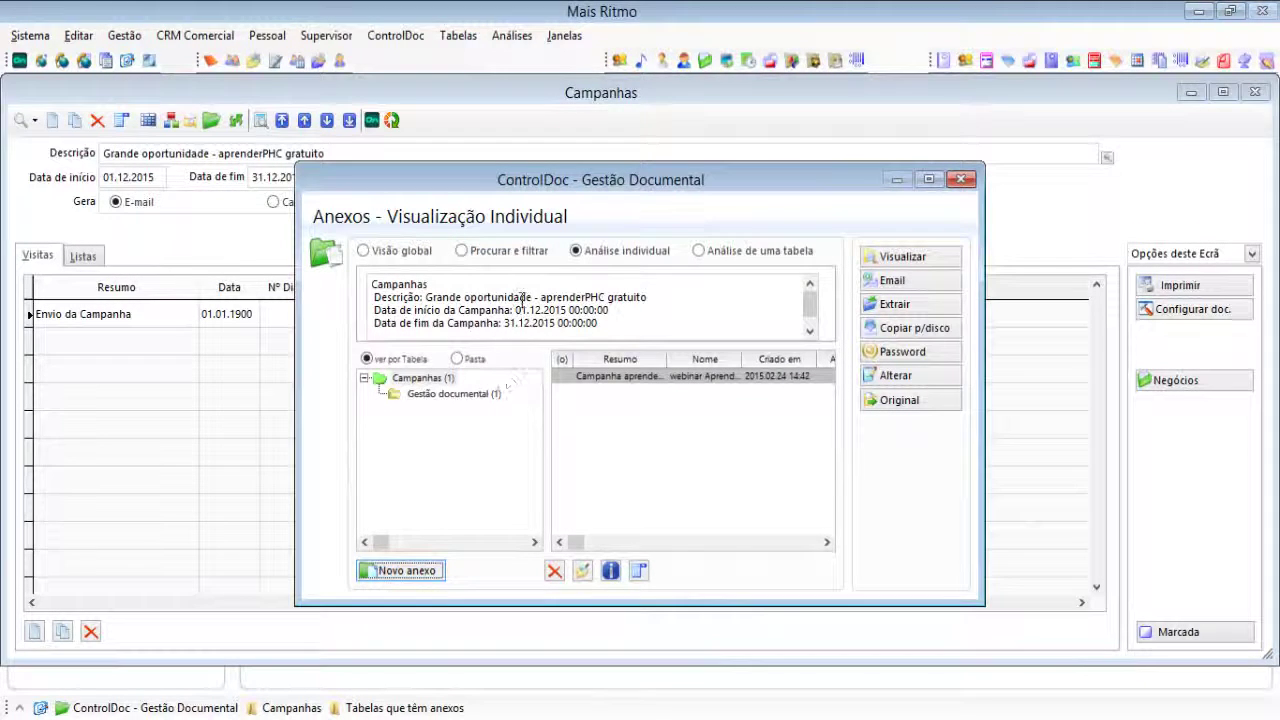
left_click(453, 394)
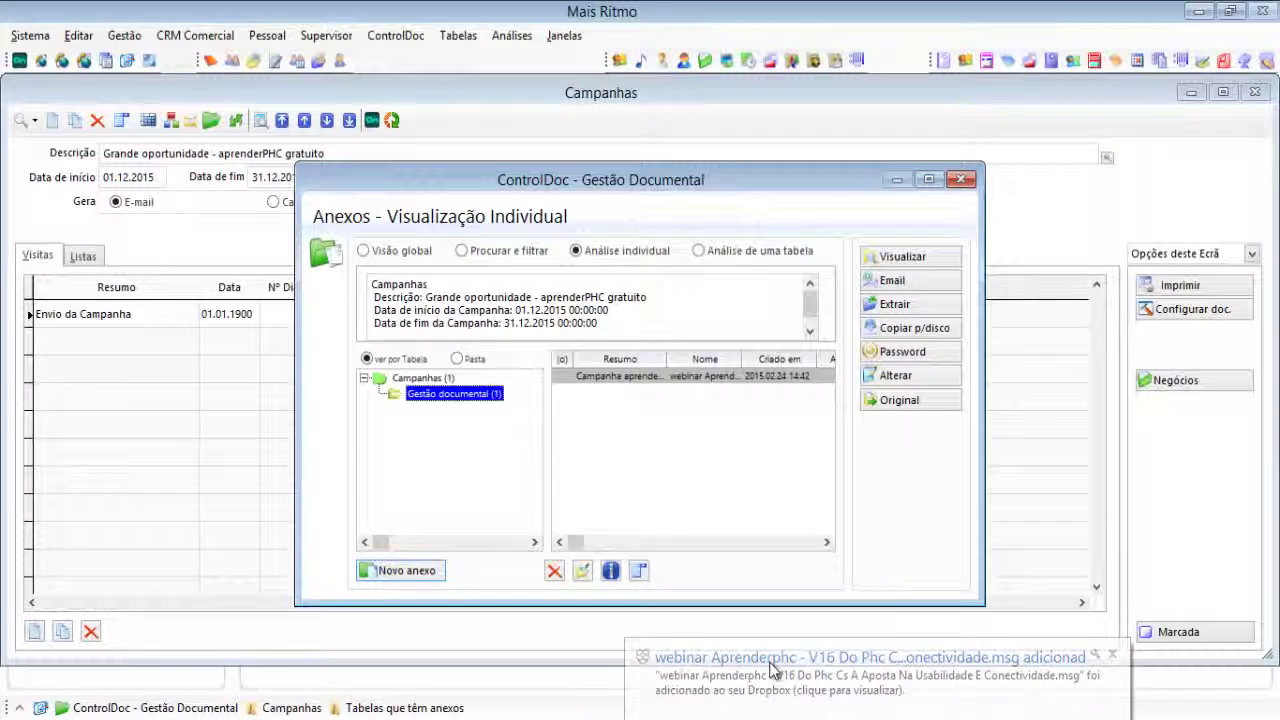
left_click(772, 666)
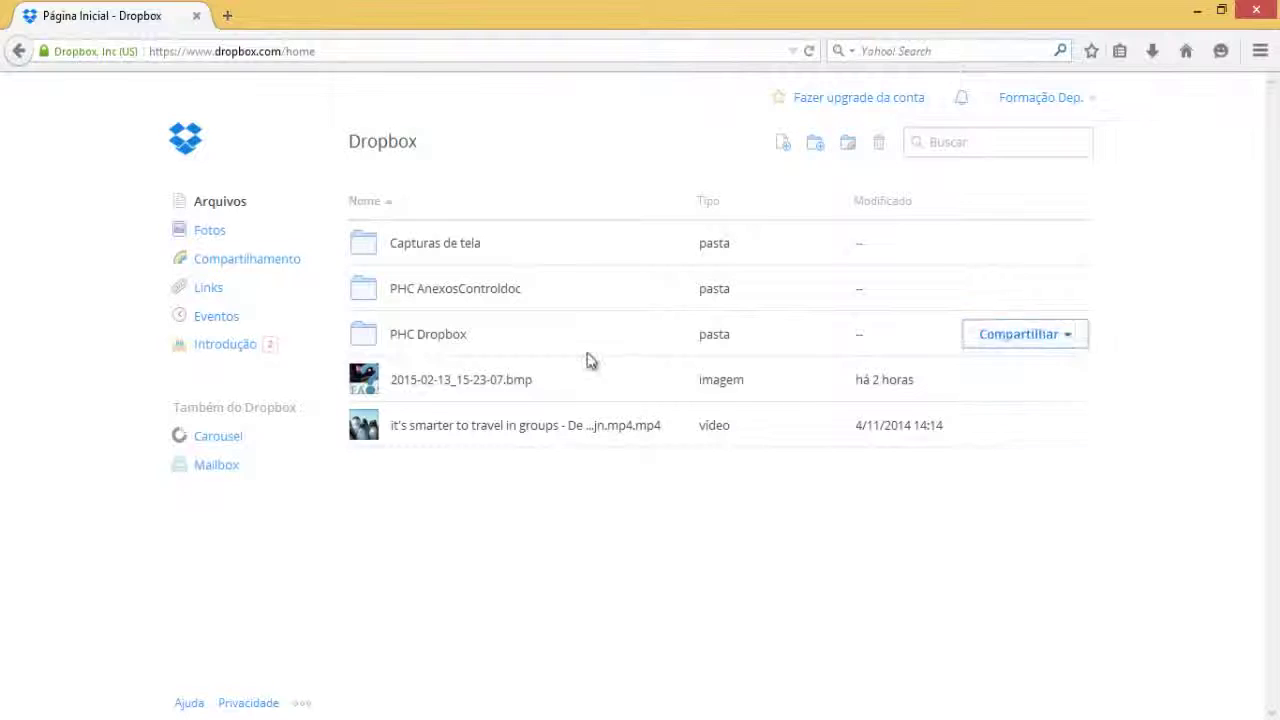
Step: Find the webinar .msg in Dropbox's PHC AnexosControldoc › Phc Anexoscontroldoc folder, then return to PHC
left_click(417, 290)
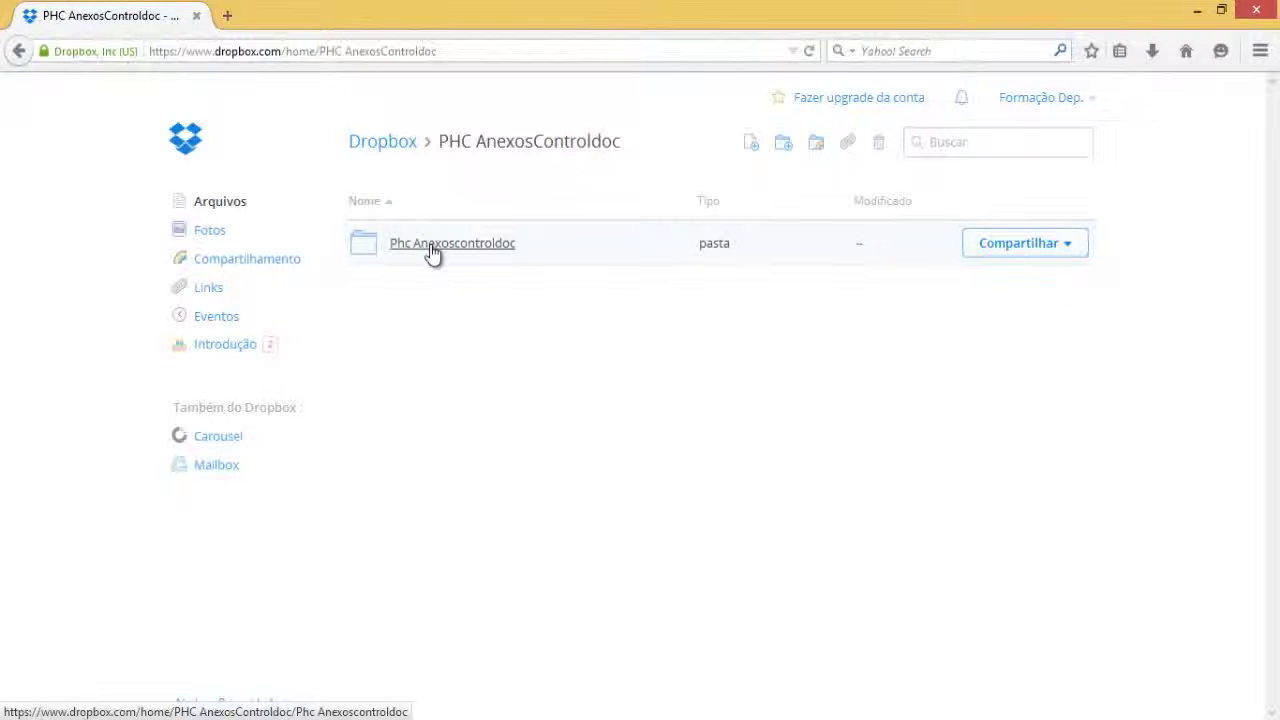
left_click(432, 252)
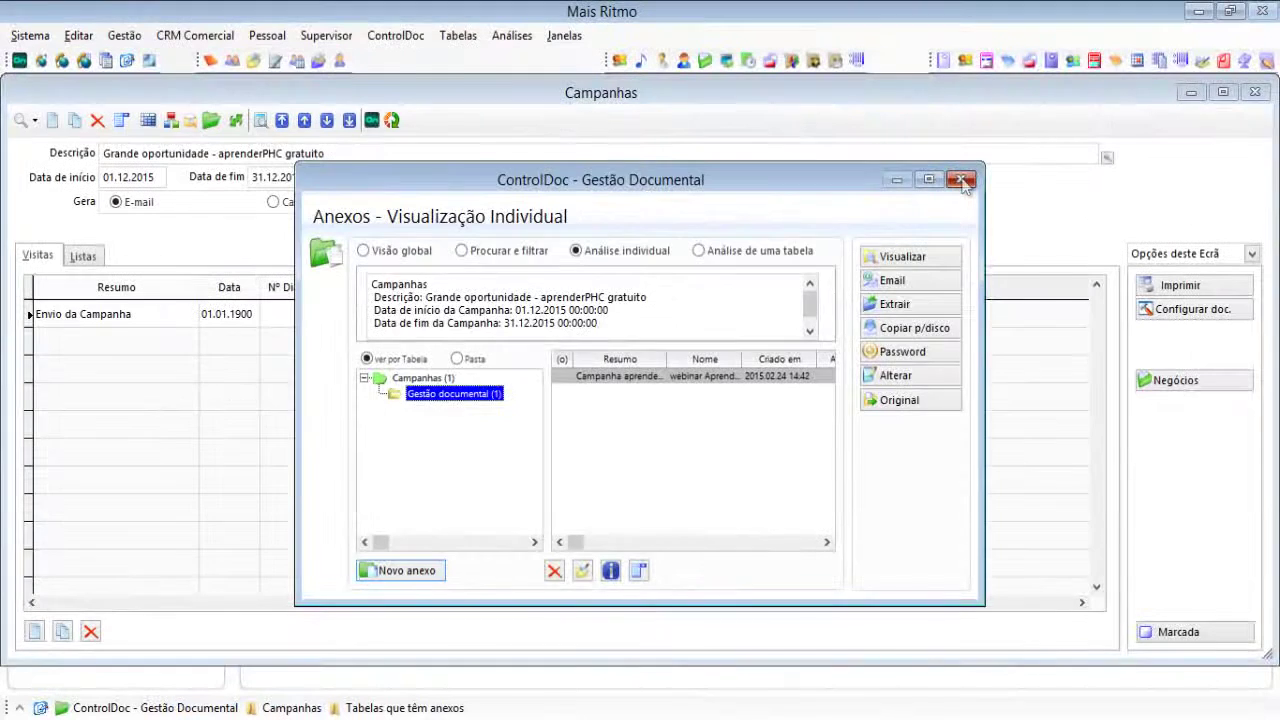
left_click(964, 182)
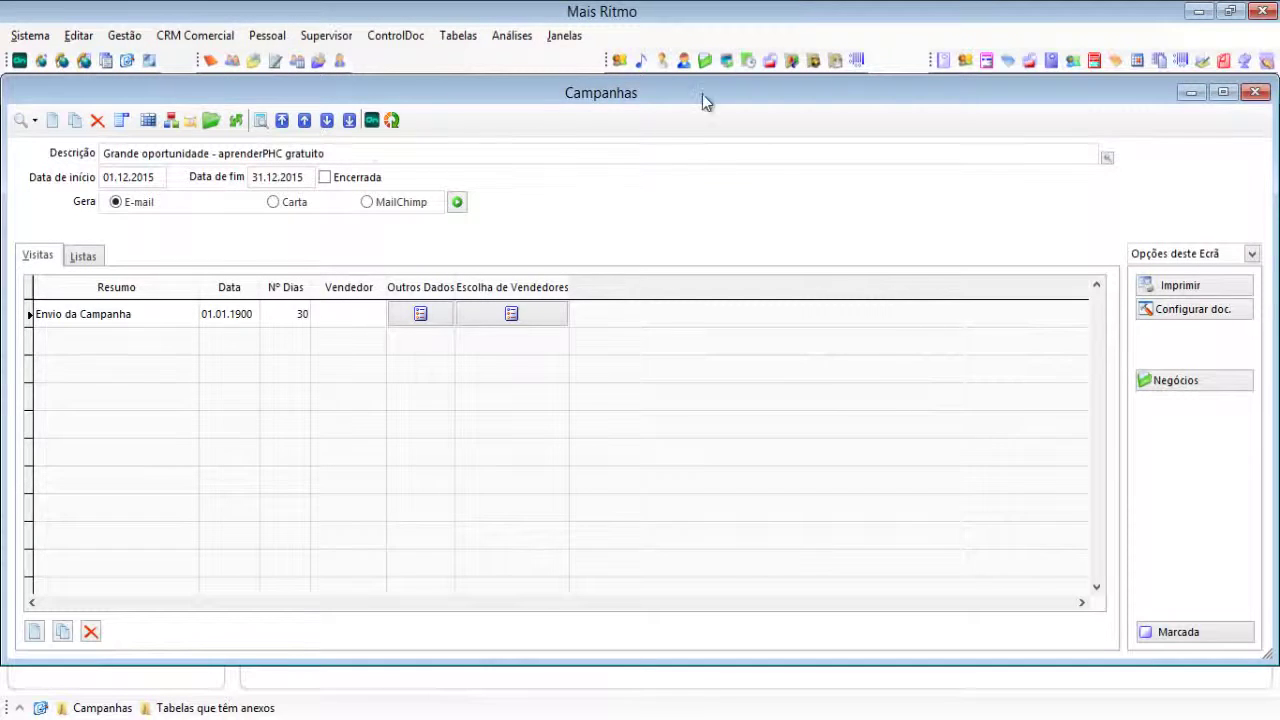
Step: Close Campanhas and go to the ControlDoc Pasta de Anexos table
left_click(391, 120)
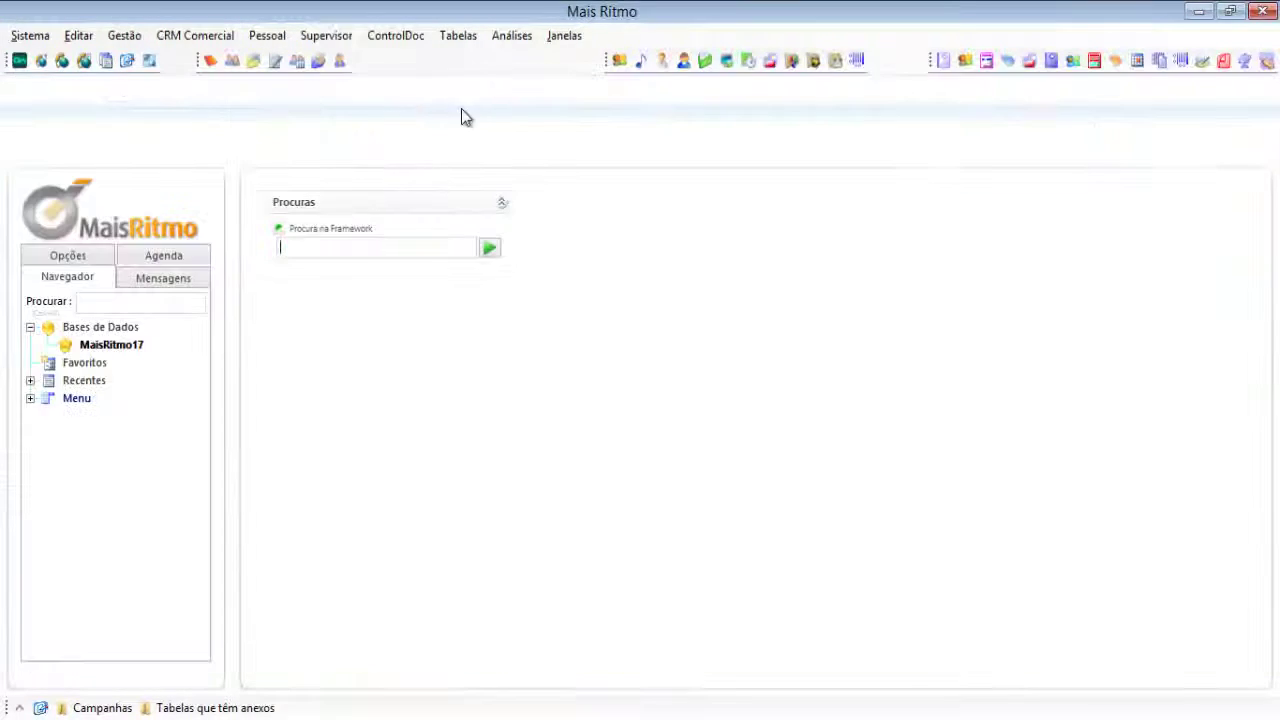
left_click(471, 47)
mouse_move(512, 444)
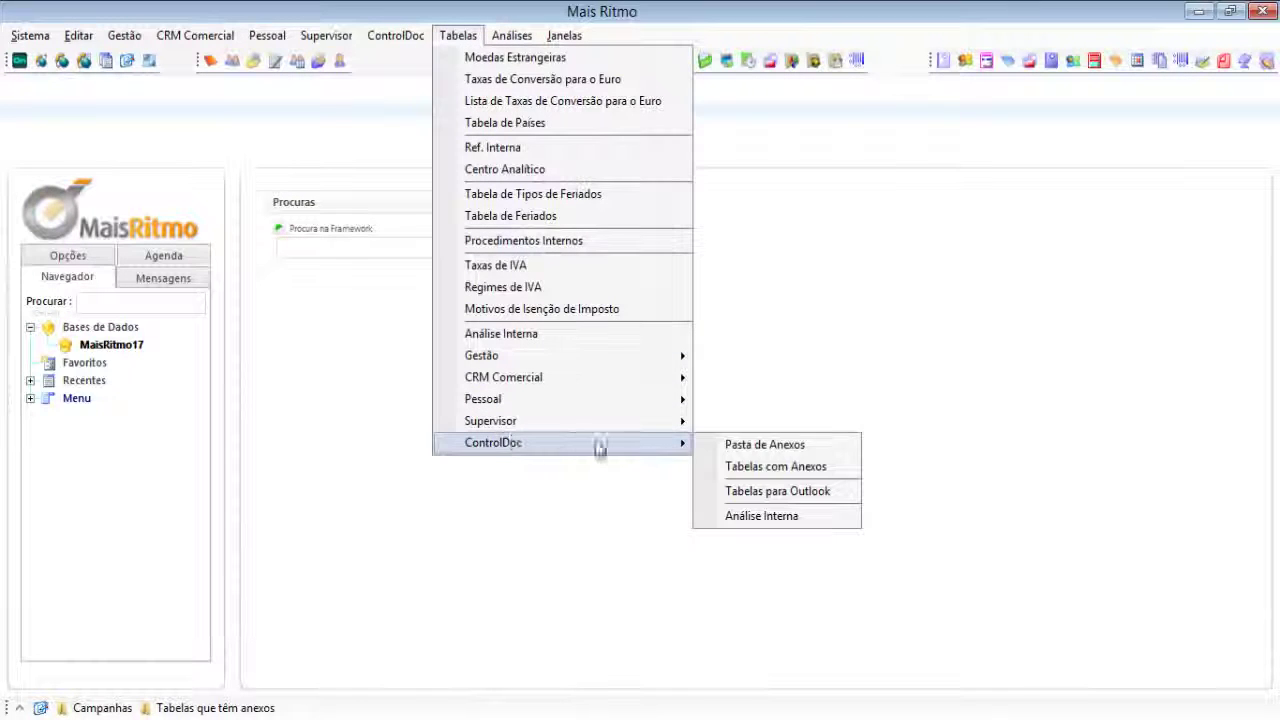
left_click(736, 448)
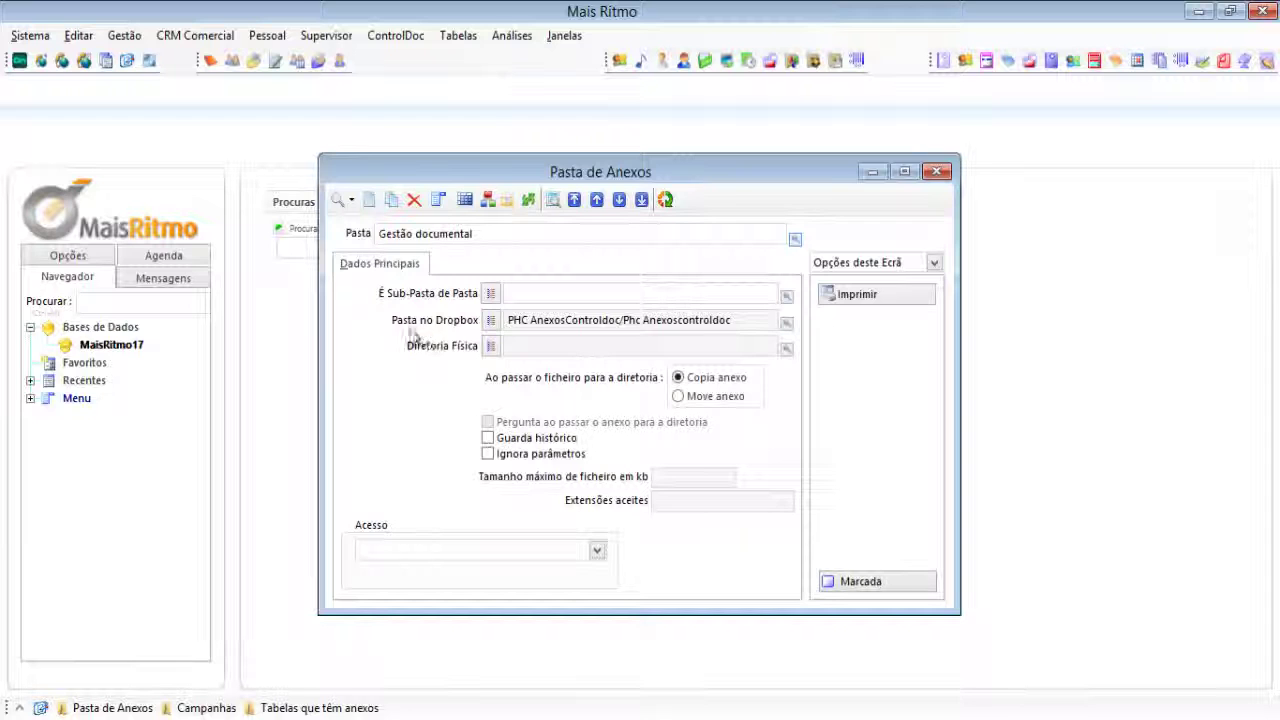
Step: Set Pasta no Dropbox to PHC AnexosControldoc/Phc Anexoscontroldoc and save the Gestão documental record
left_click(488, 326)
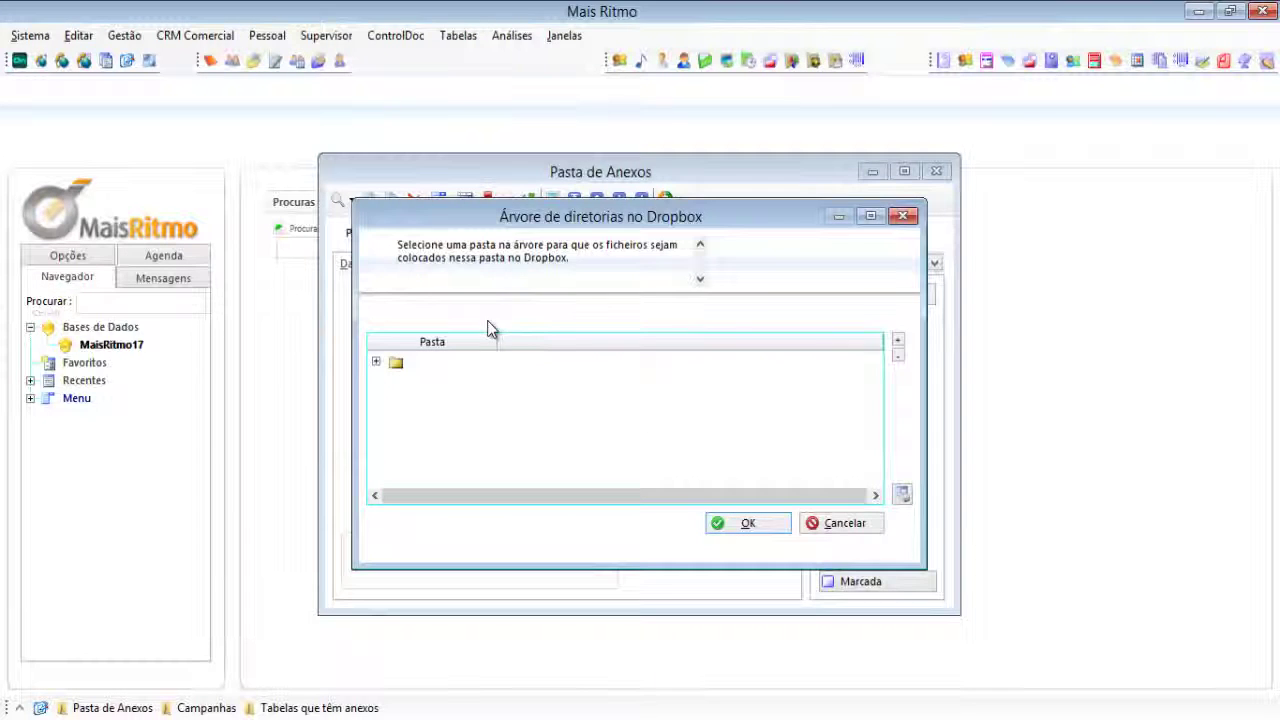
left_click(377, 362)
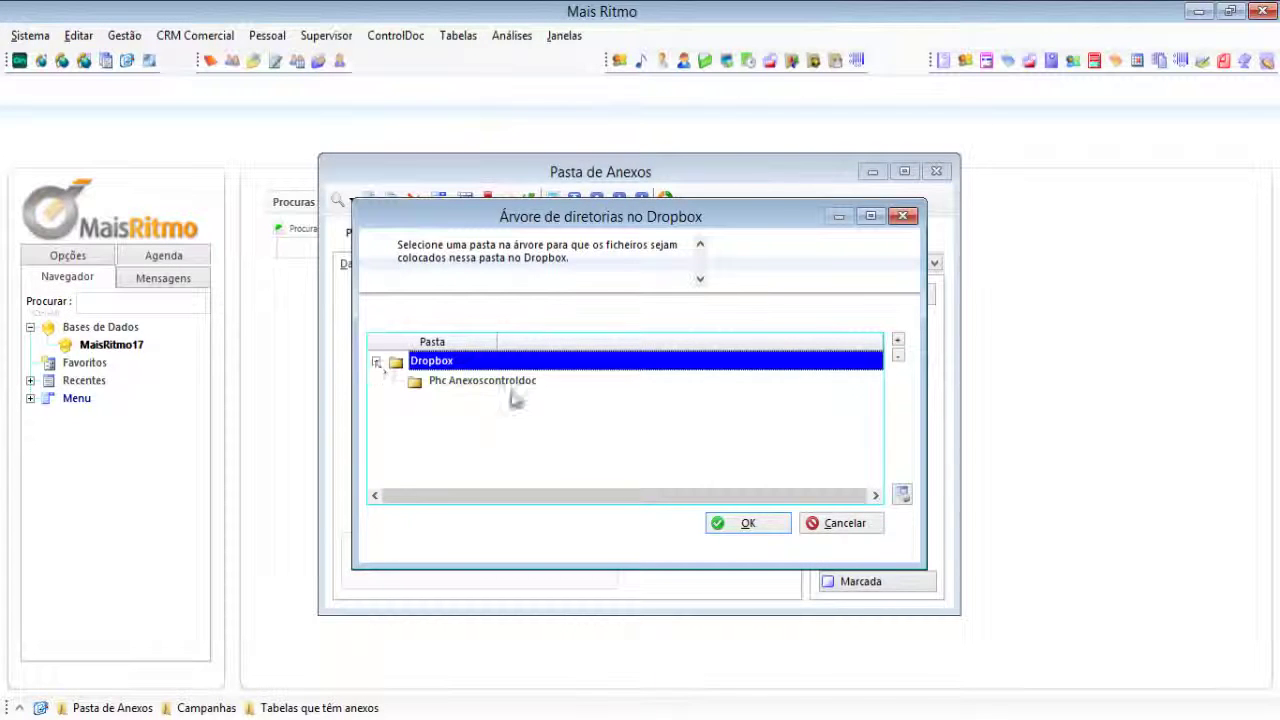
left_click(478, 383)
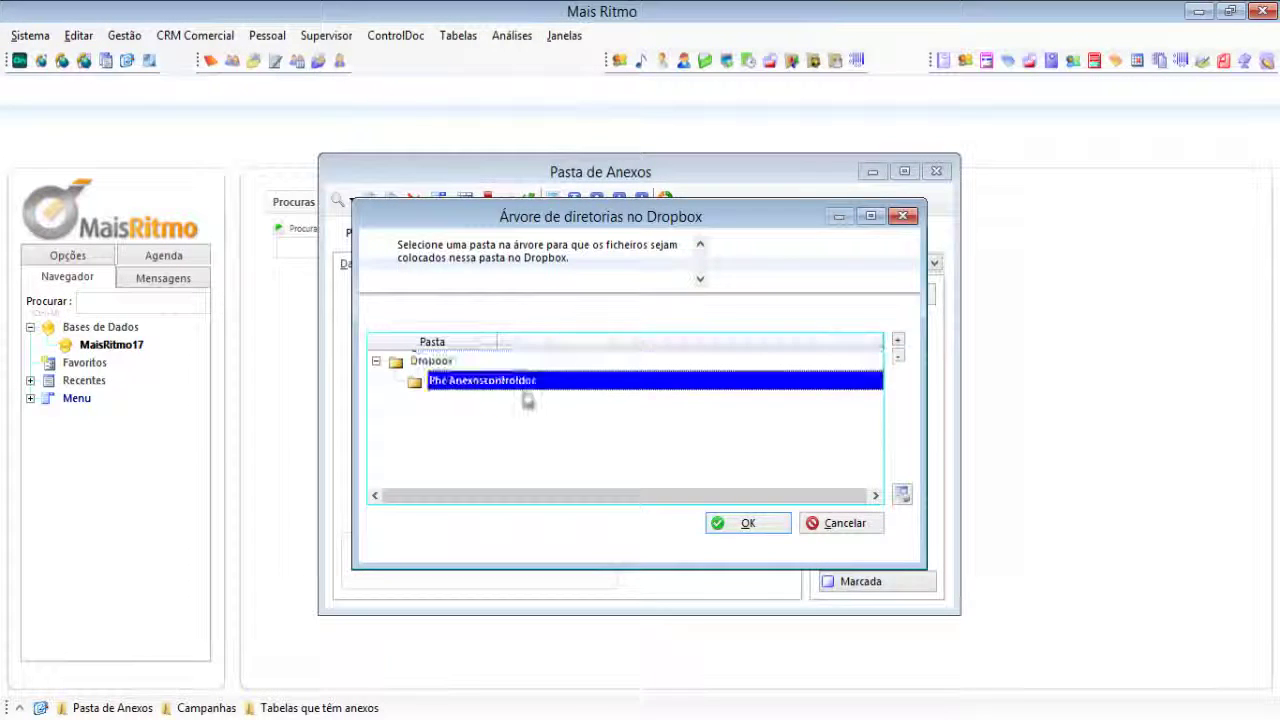
left_click(747, 528)
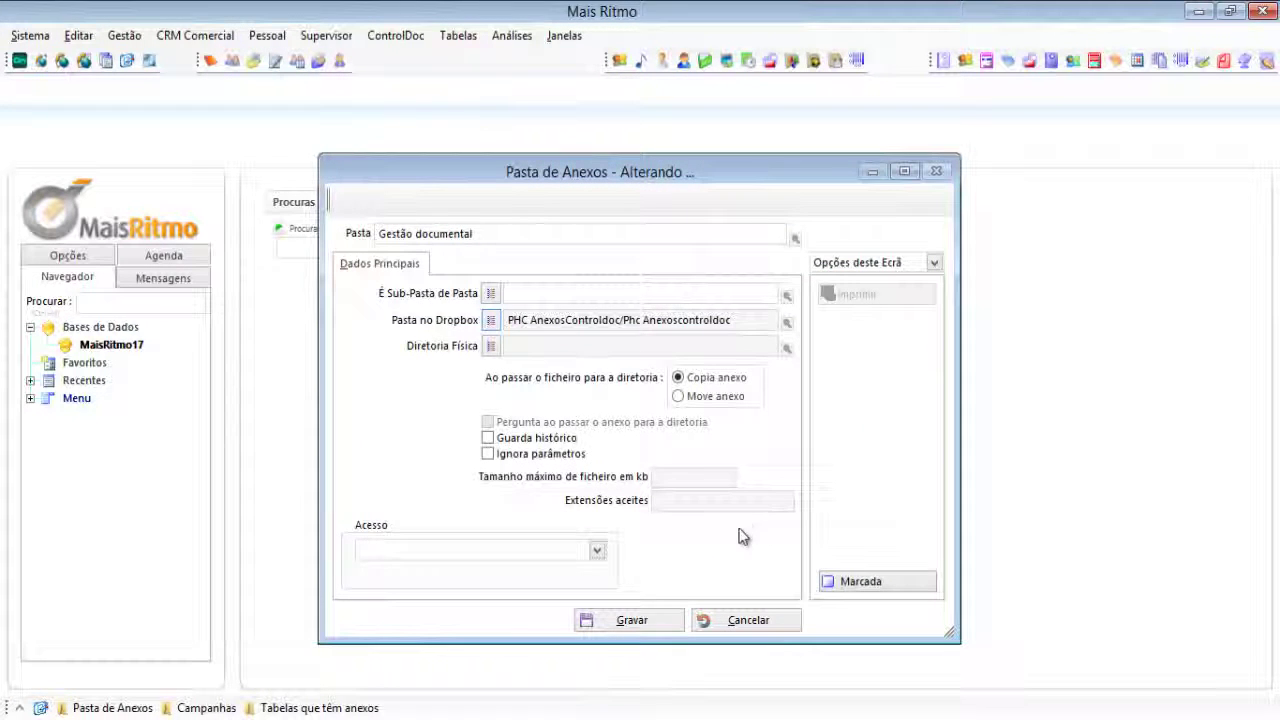
left_click(650, 622)
left_click(648, 622)
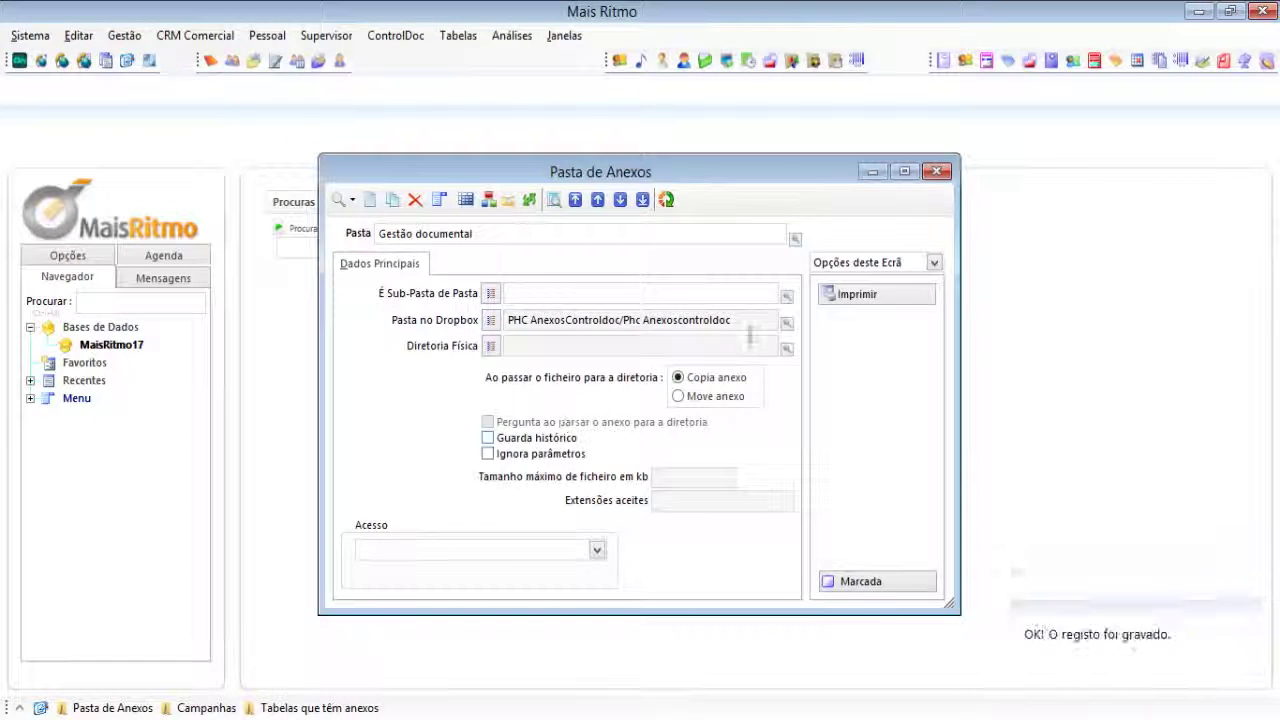
Step: Refresh and close the Gestão documental attachment folder record
left_click(667, 201)
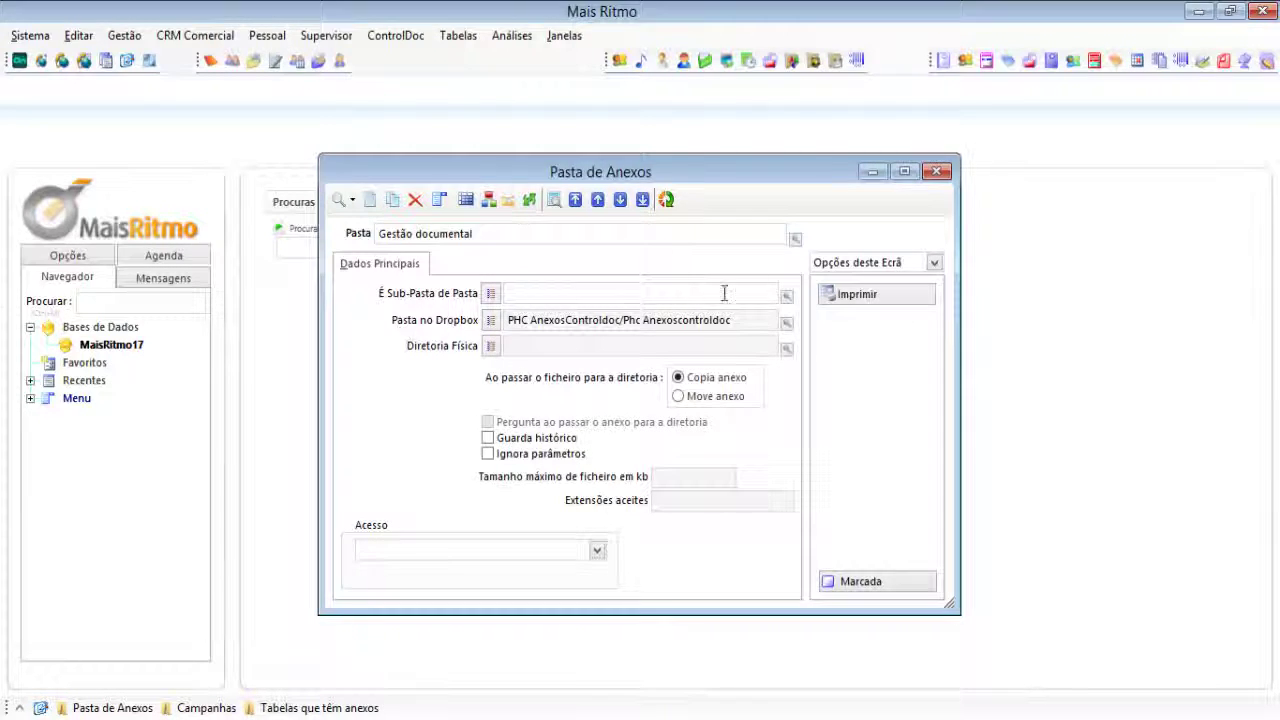
left_click(666, 199)
left_click(22, 30)
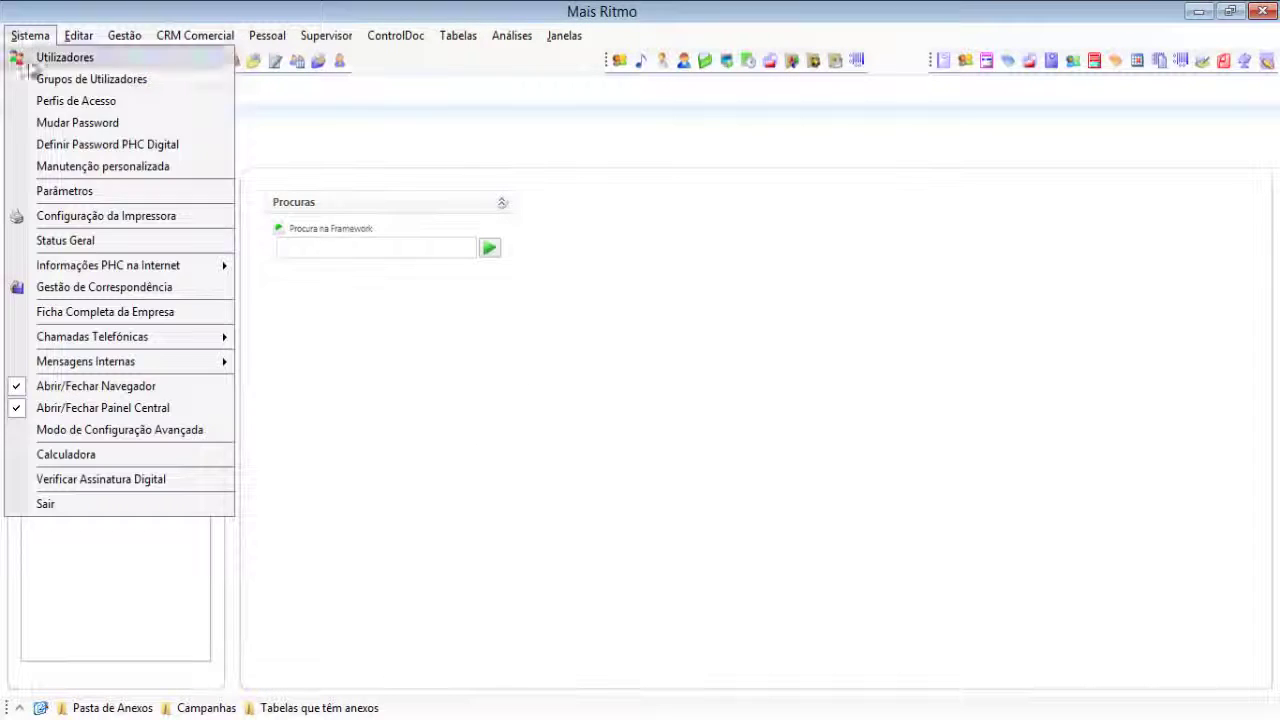
Step: Filter Parâmetros do Software by 'drop' and bring up the Dropbox authentication parameter
left_click(70, 190)
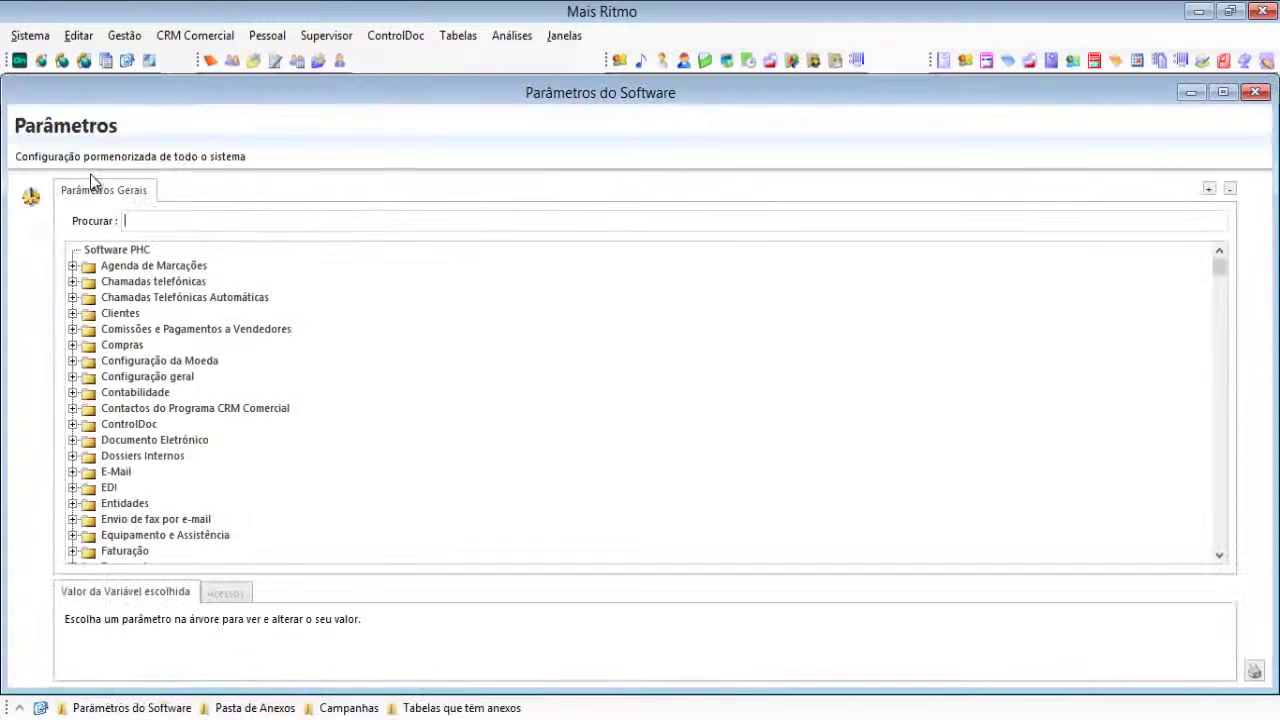
type("drop")
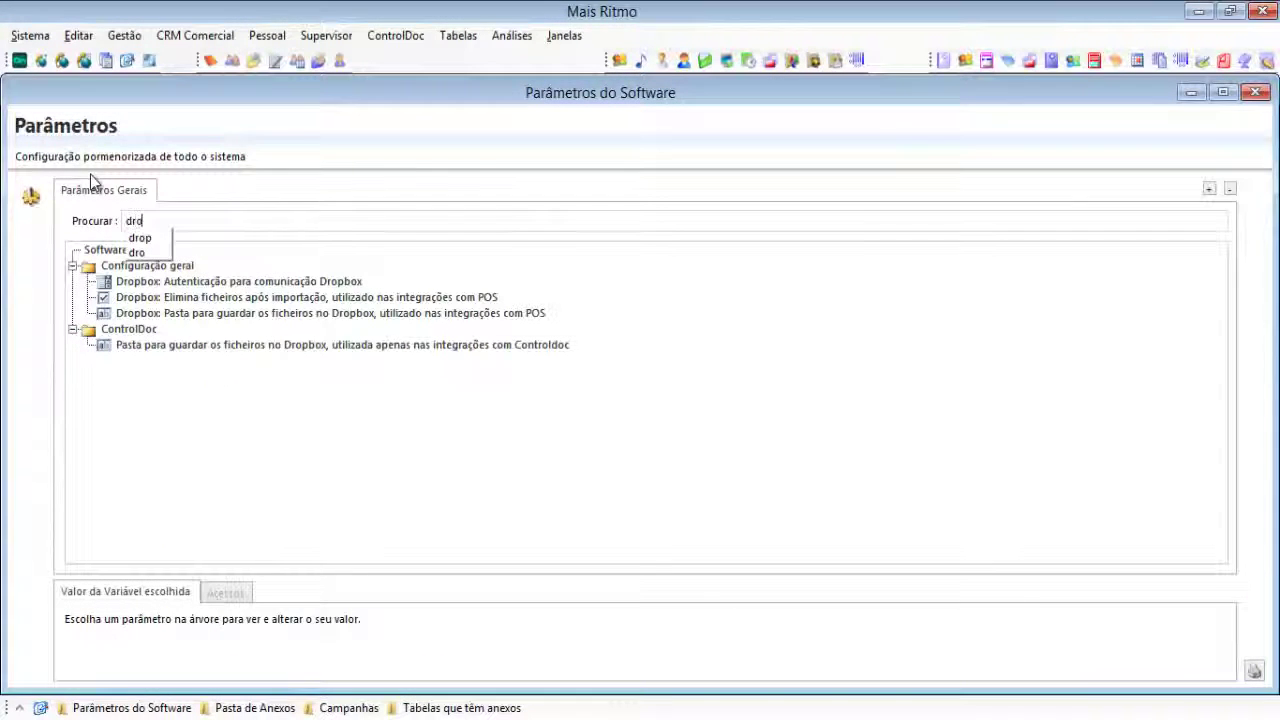
left_click(192, 346)
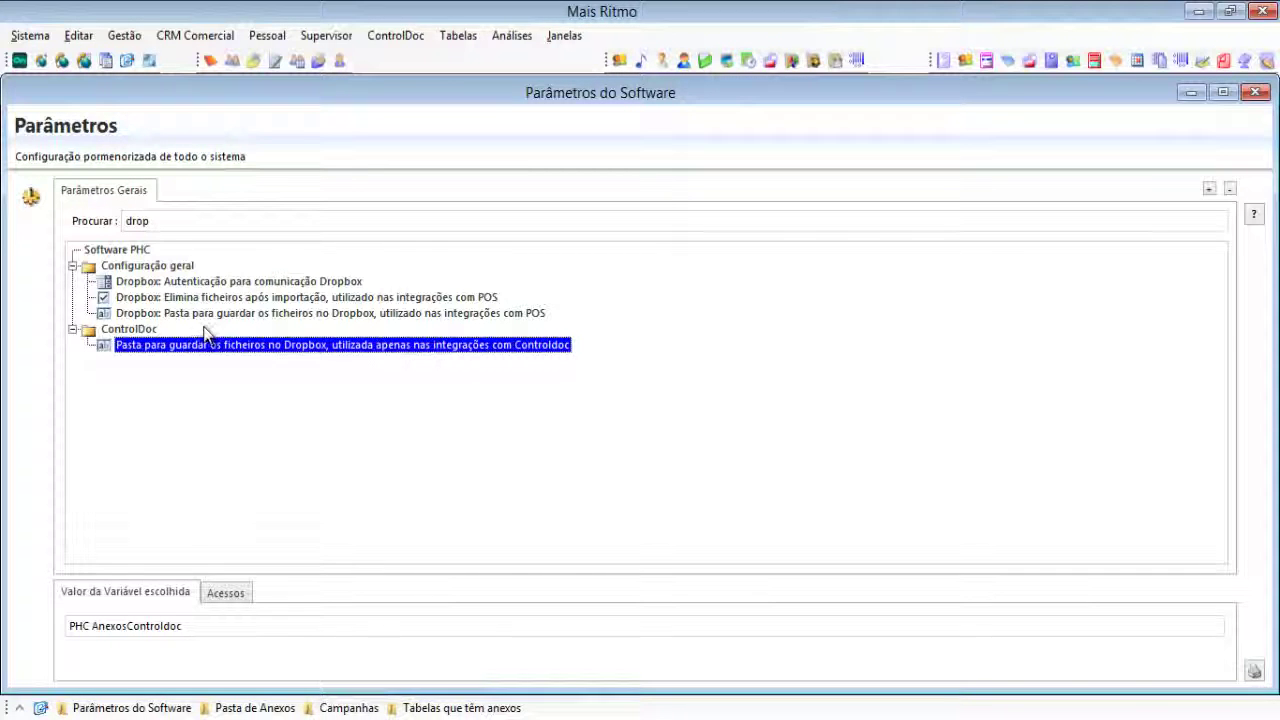
double_click(195, 284)
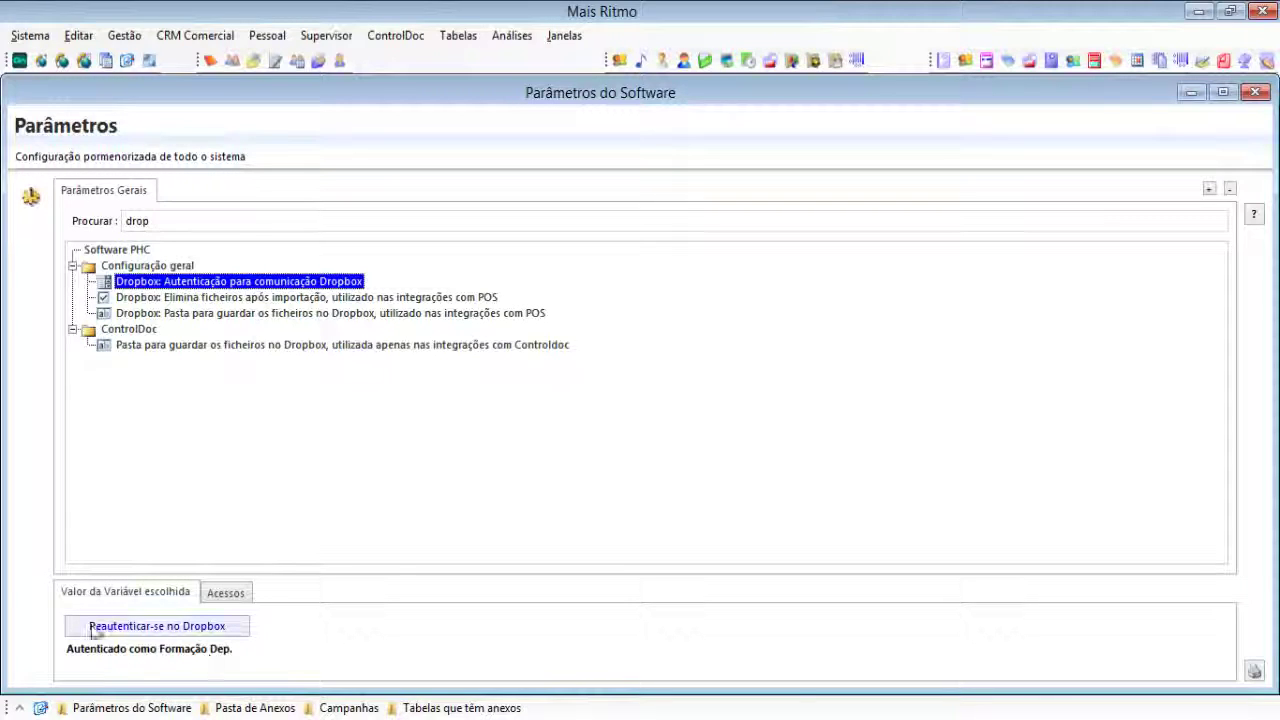
Step: Re-authenticate with Dropbox using the account e-mail and password, allowing PHC access
left_click(142, 630)
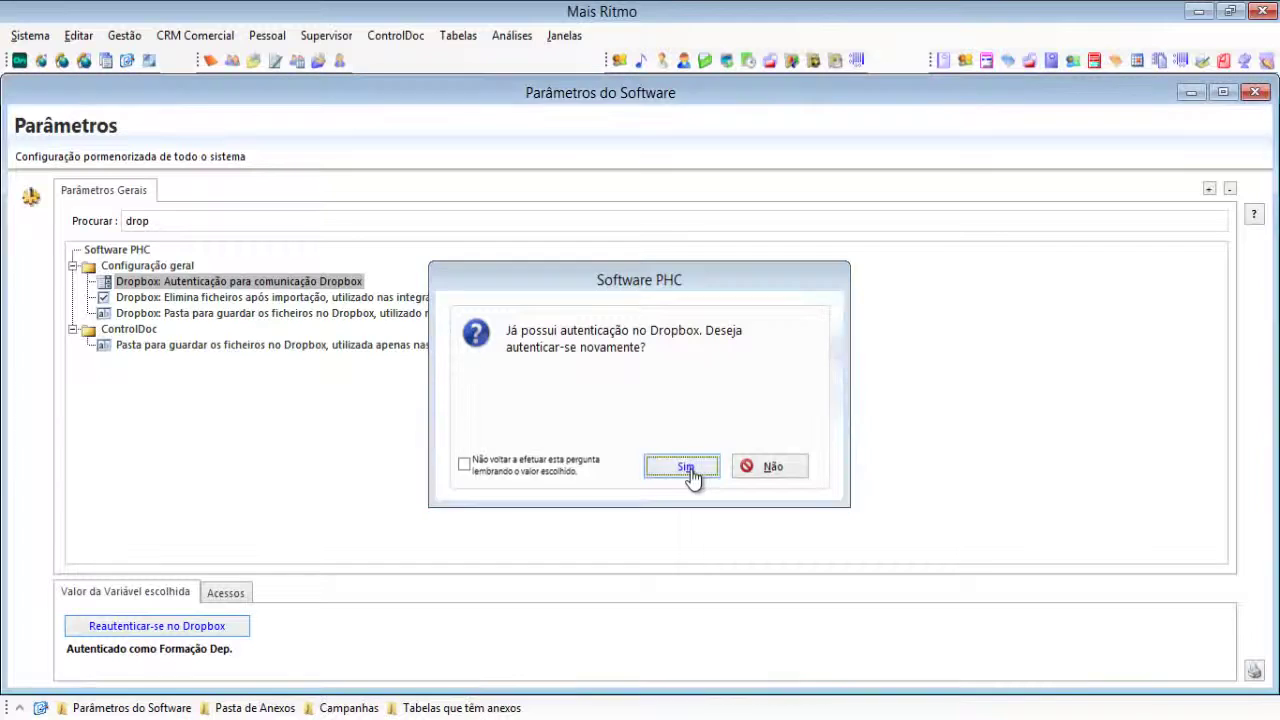
left_click(686, 469)
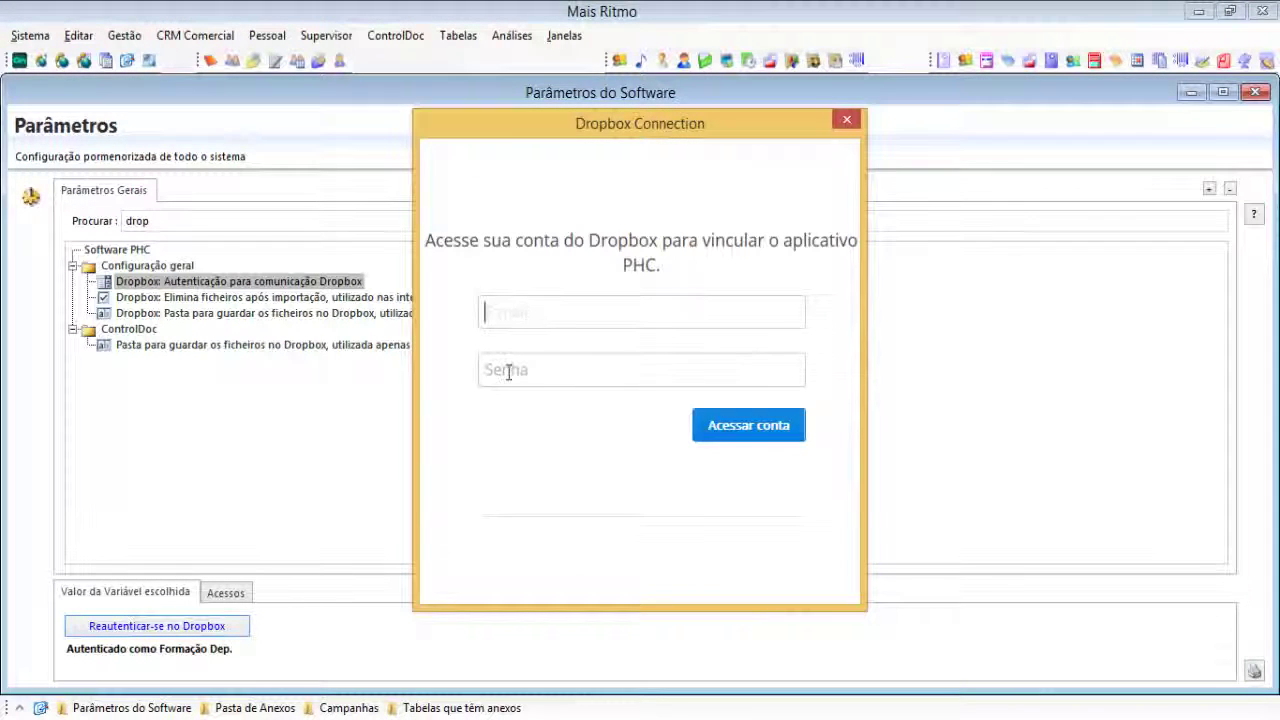
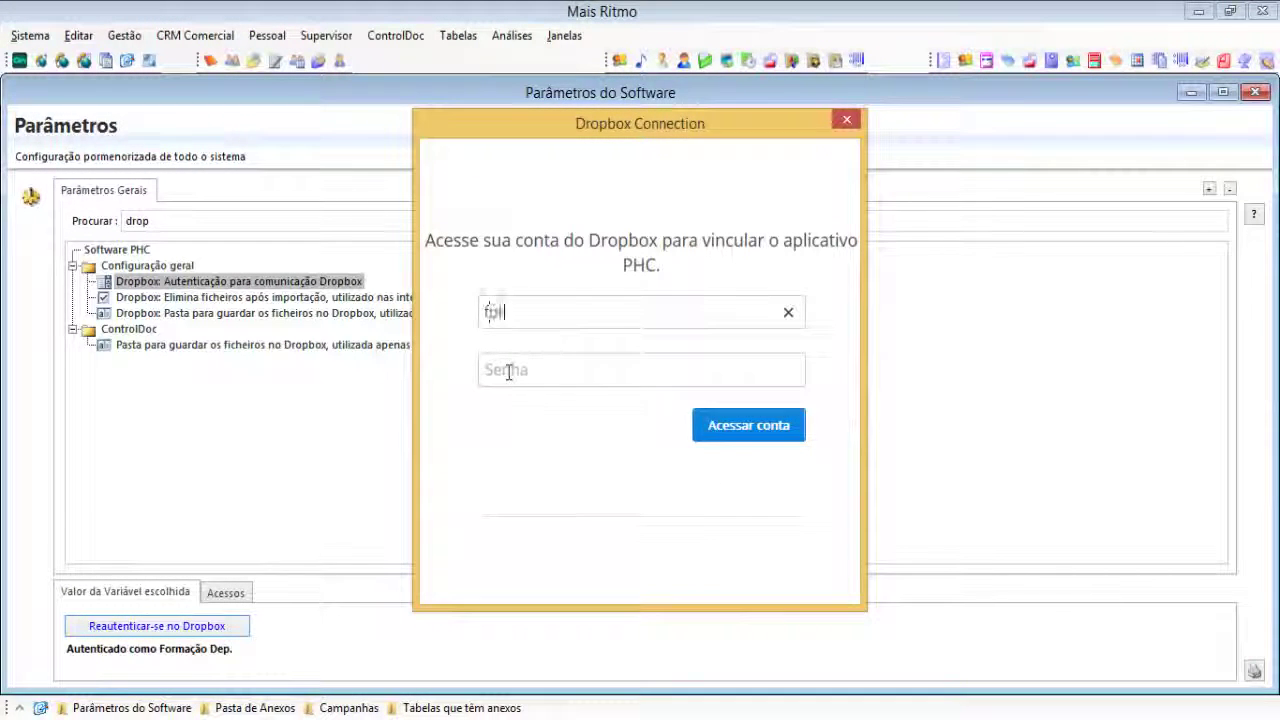
left_click(509, 371)
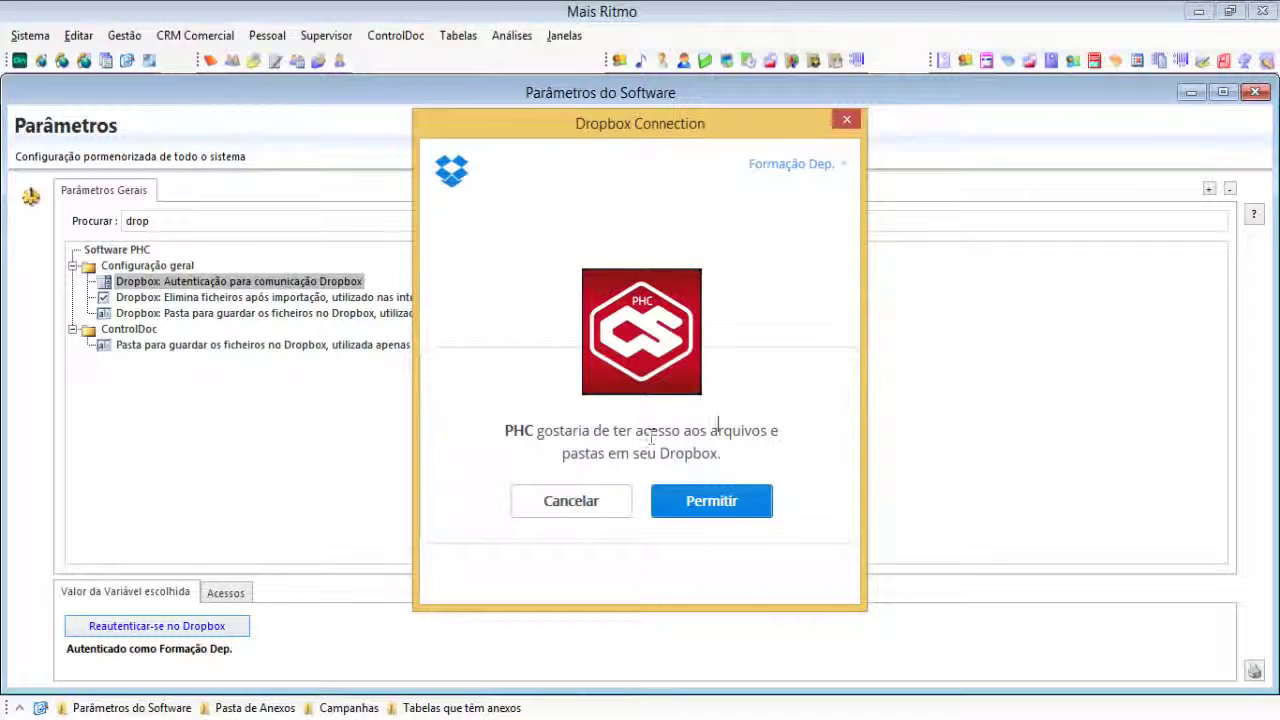
left_click(712, 502)
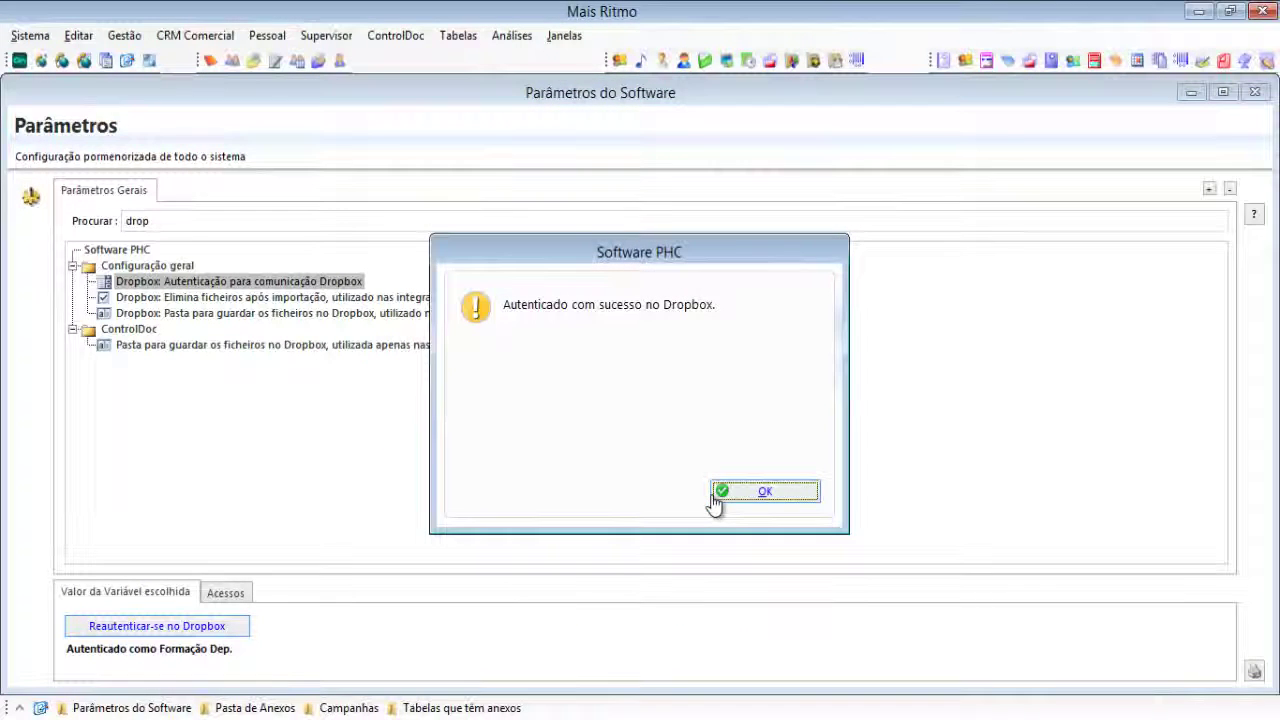
left_click(764, 494)
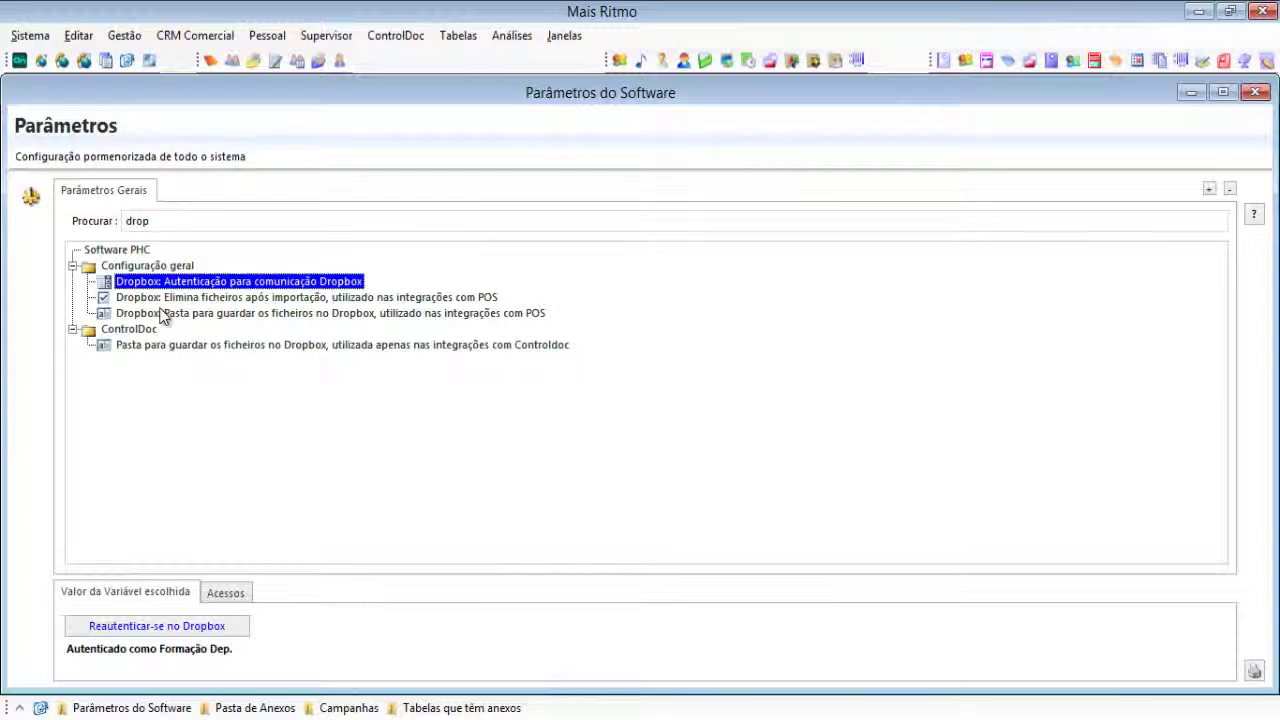
Step: Clear the 'drop' parameter filter and expand the ControlDoc parameters
left_click(171, 345)
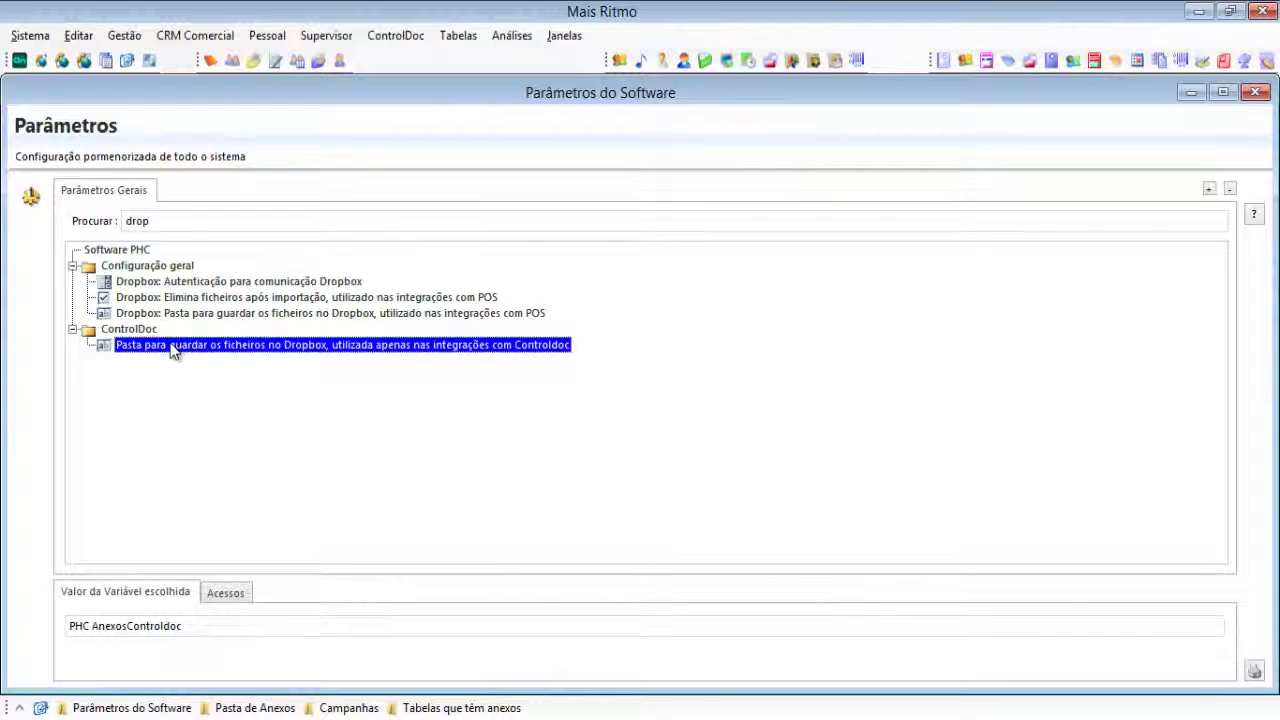
left_click(290, 283)
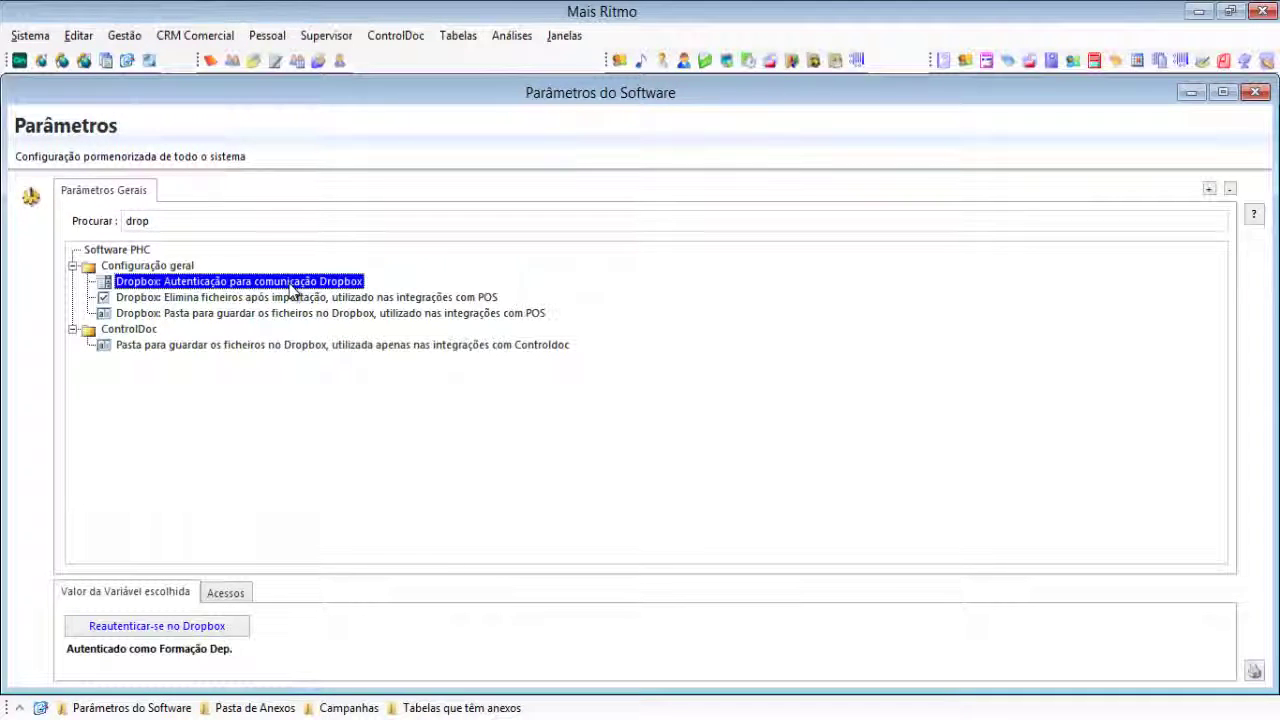
left_click(164, 221)
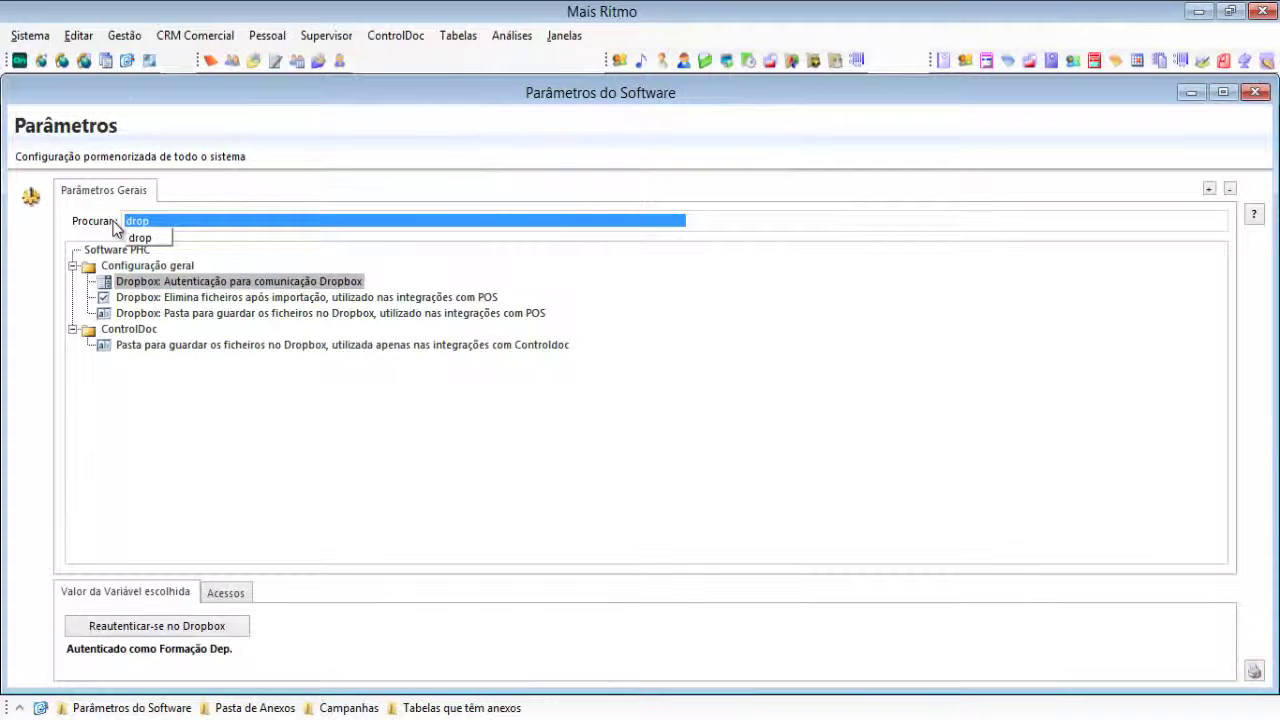
key("BackSpace")
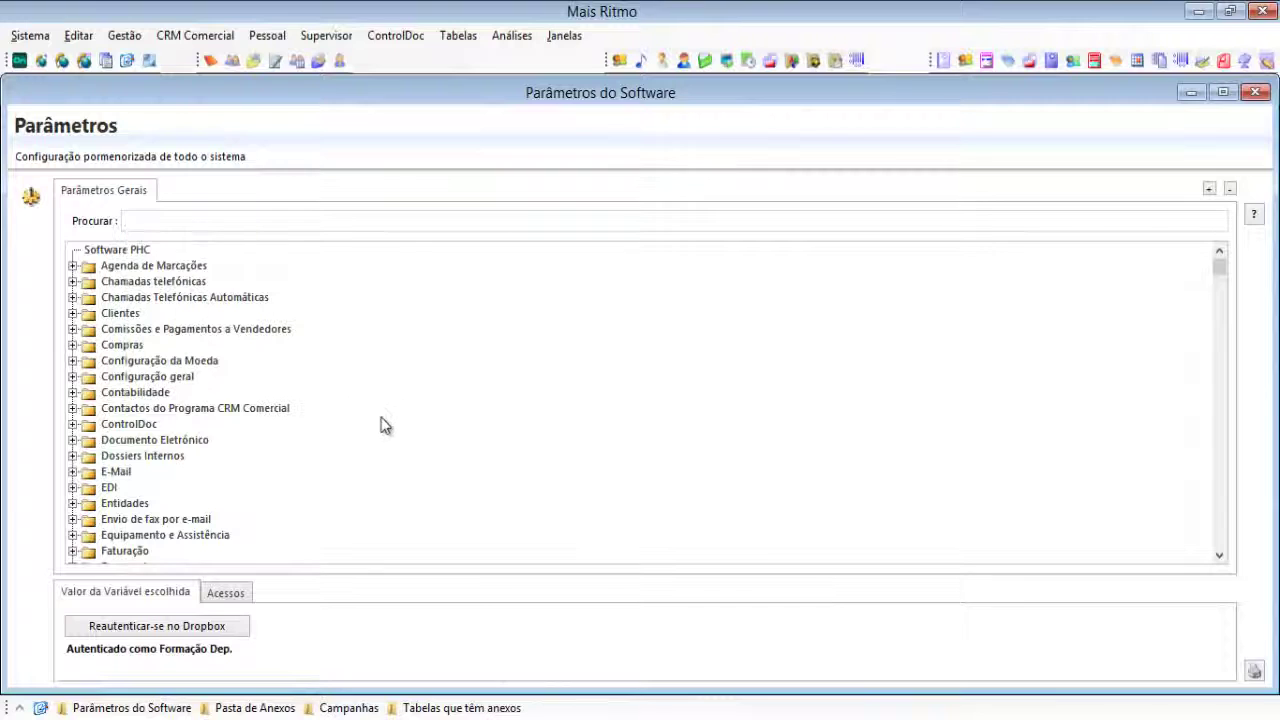
left_click(72, 424)
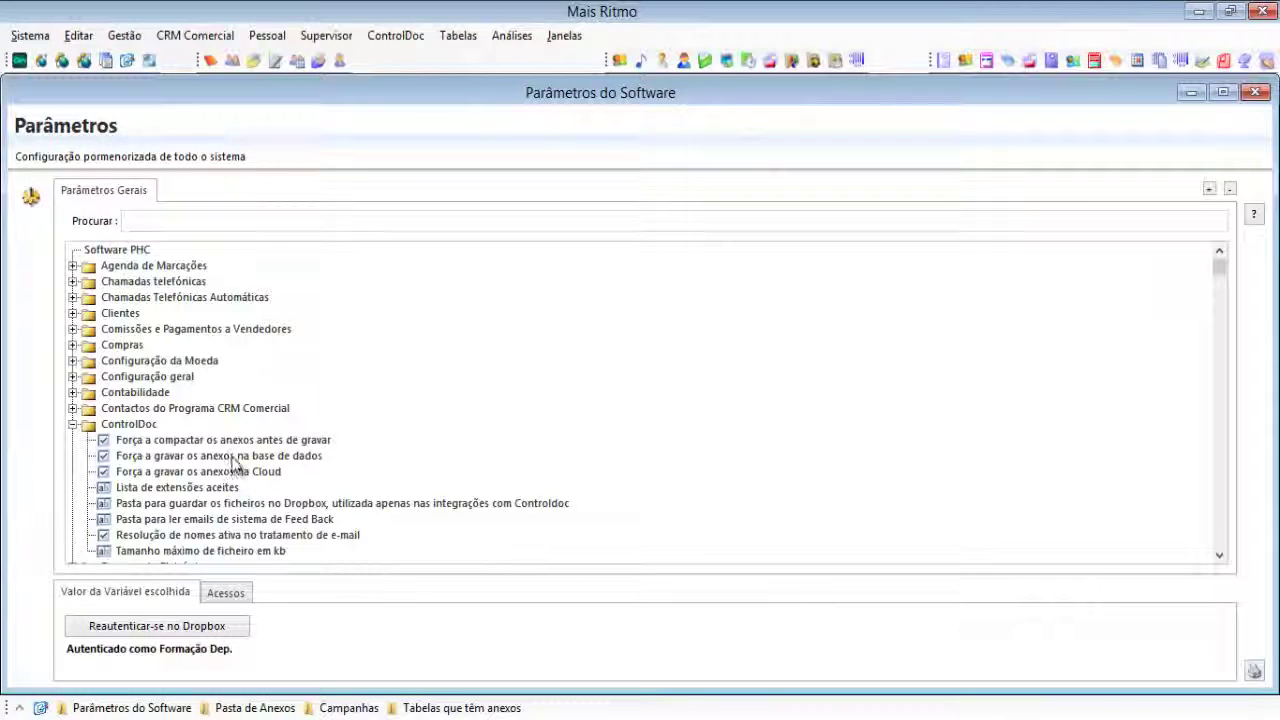
Step: Enable 'Força a gravar os anexos na base de dados' and save it
left_click(233, 458)
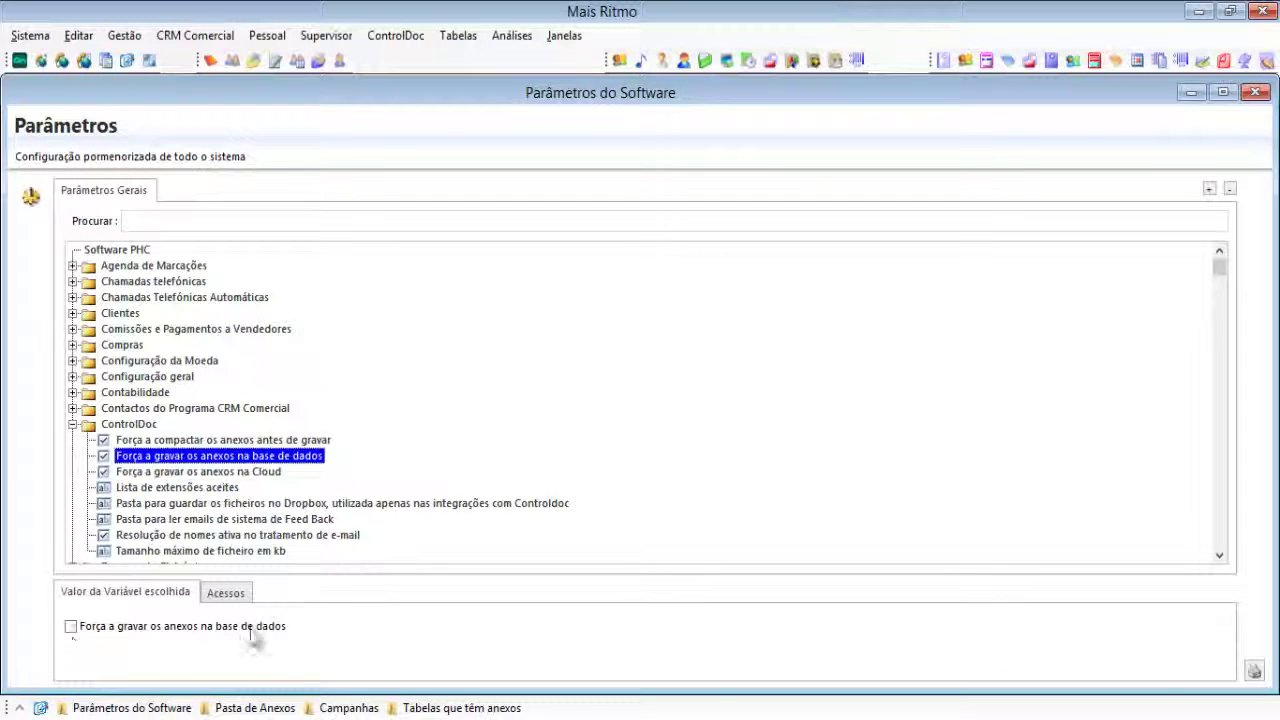
left_click(158, 472)
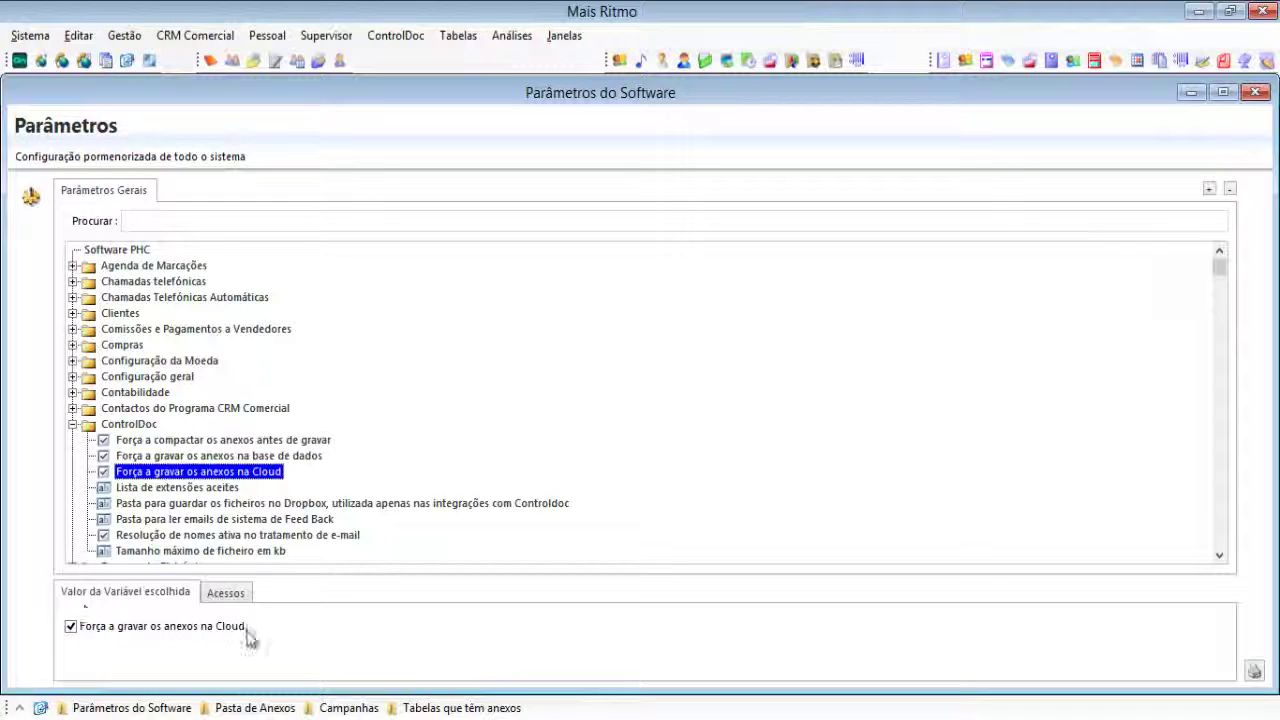
left_click(190, 456)
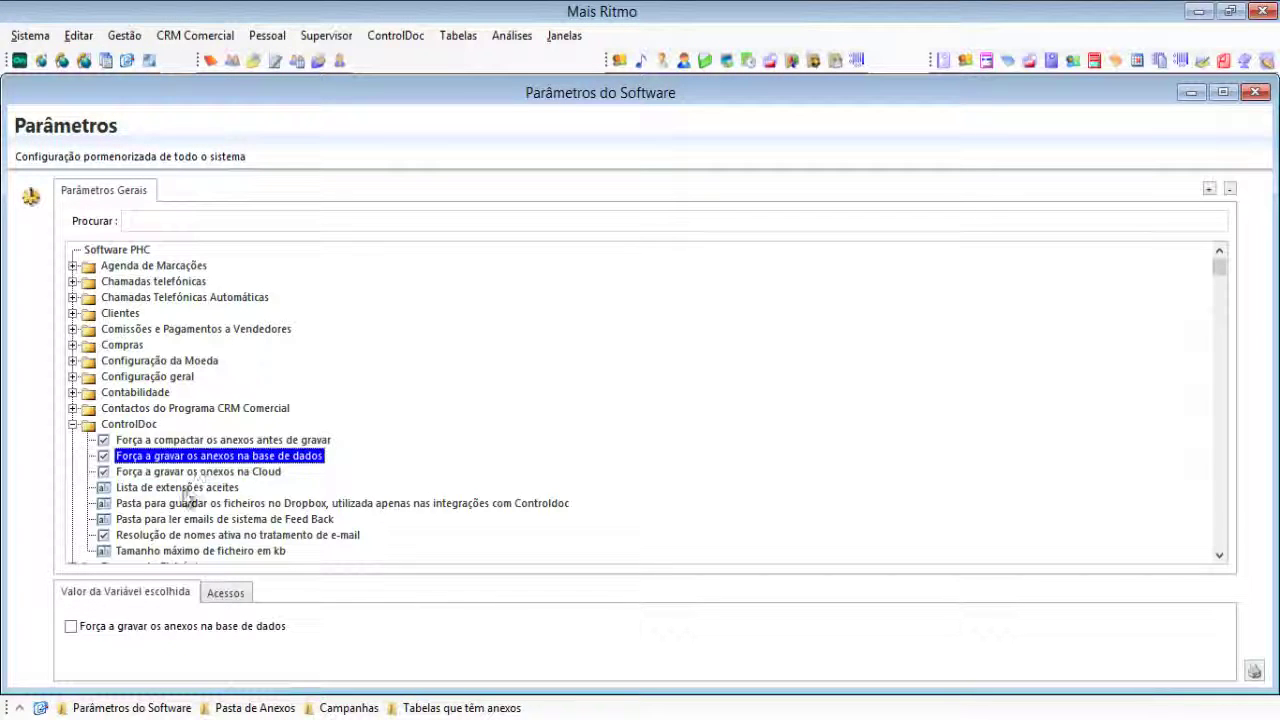
left_click(71, 626)
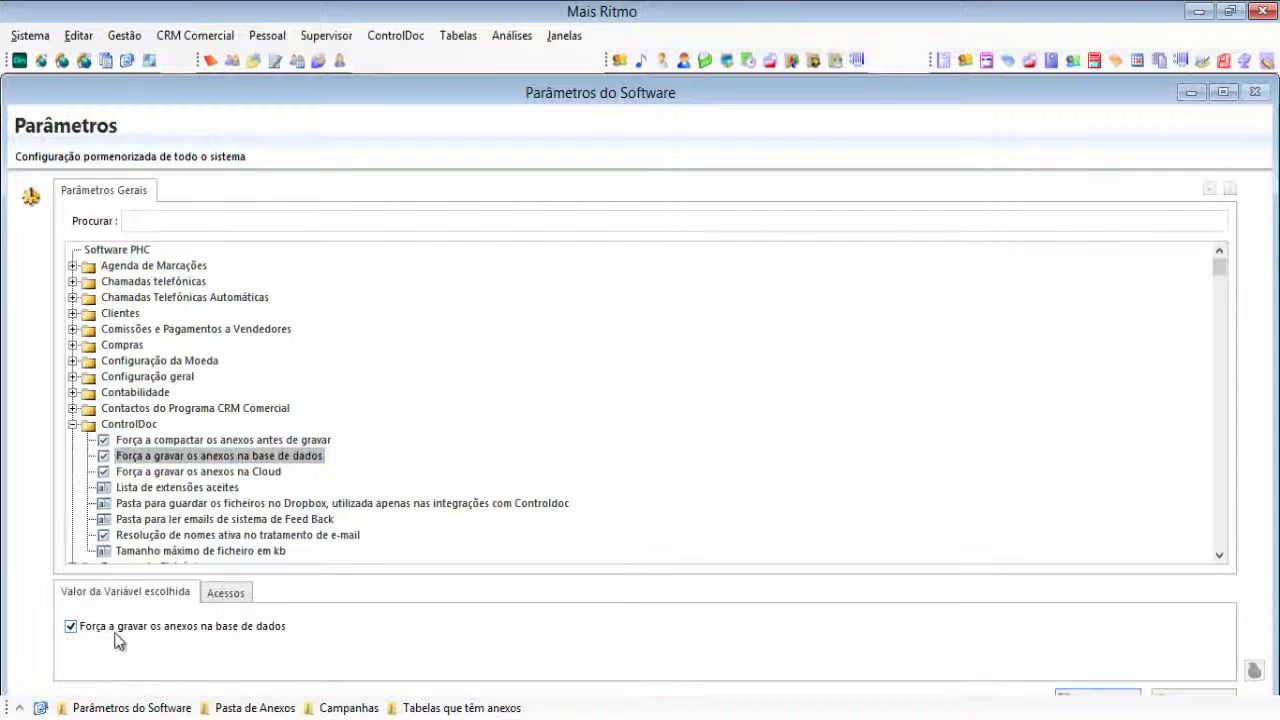
left_click(1101, 695)
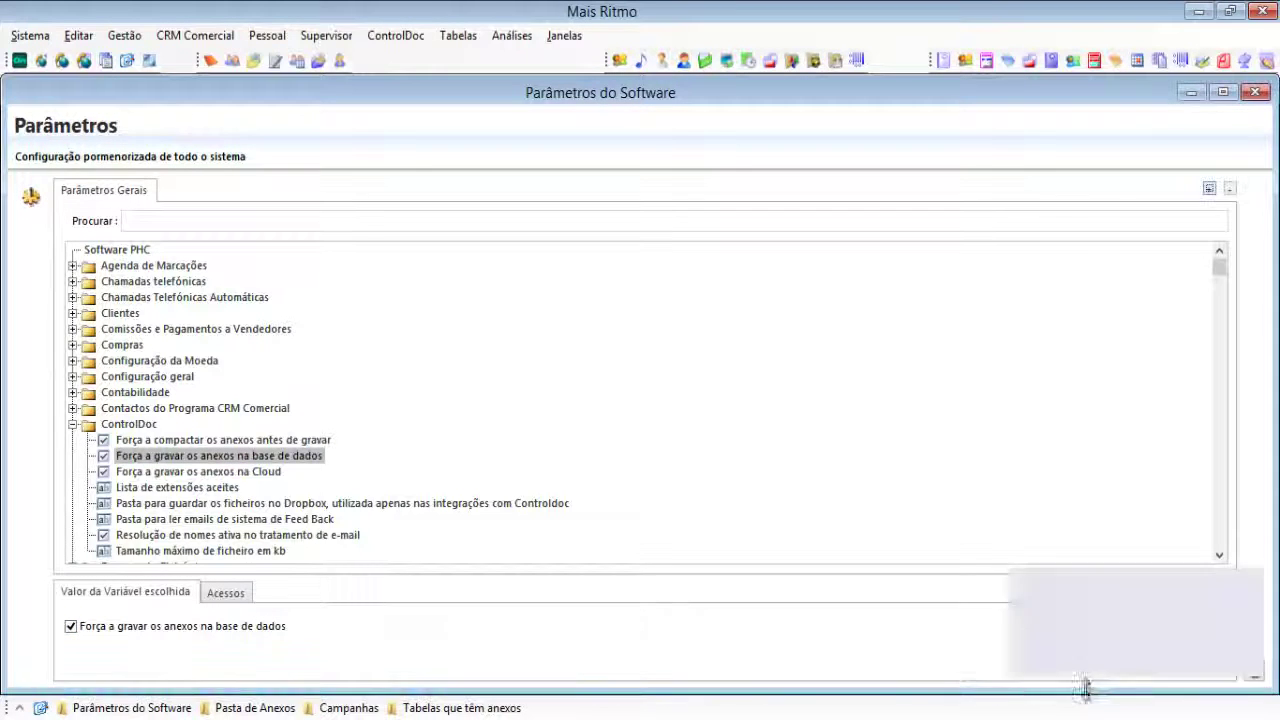
Step: Enable forcing attachments to be saved in the Cloud and save it
left_click(192, 471)
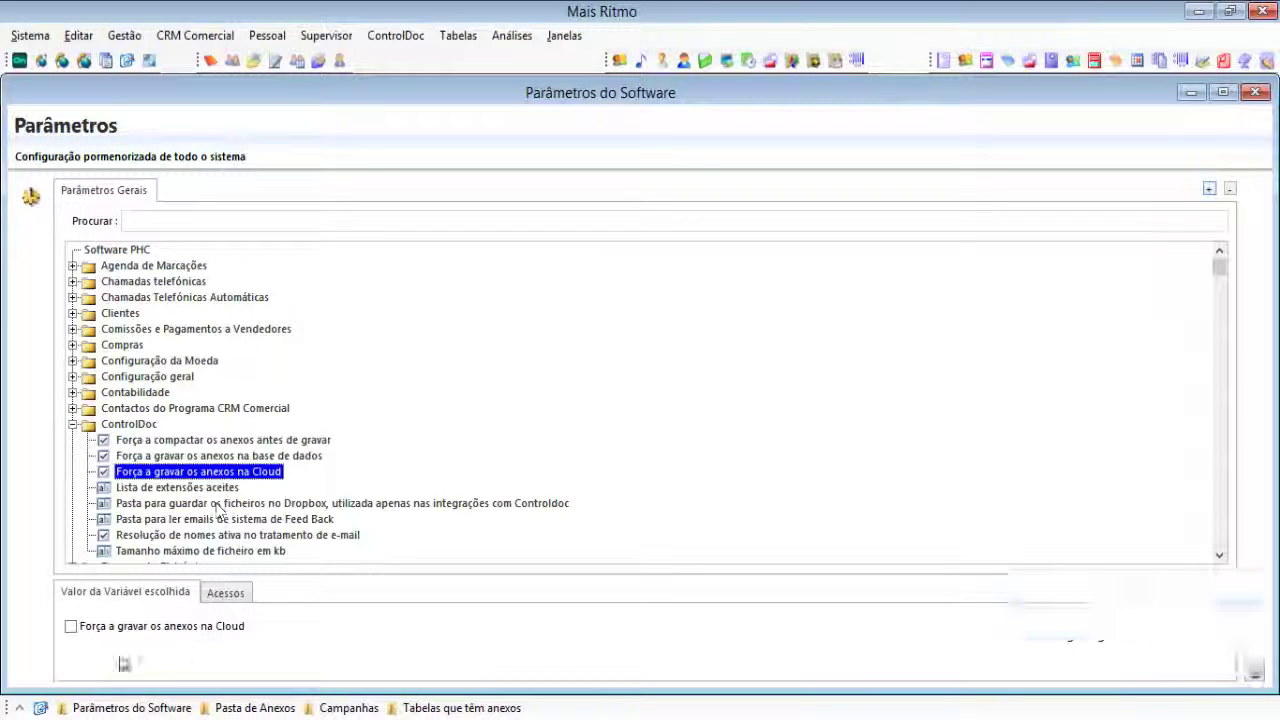
left_click(70, 628)
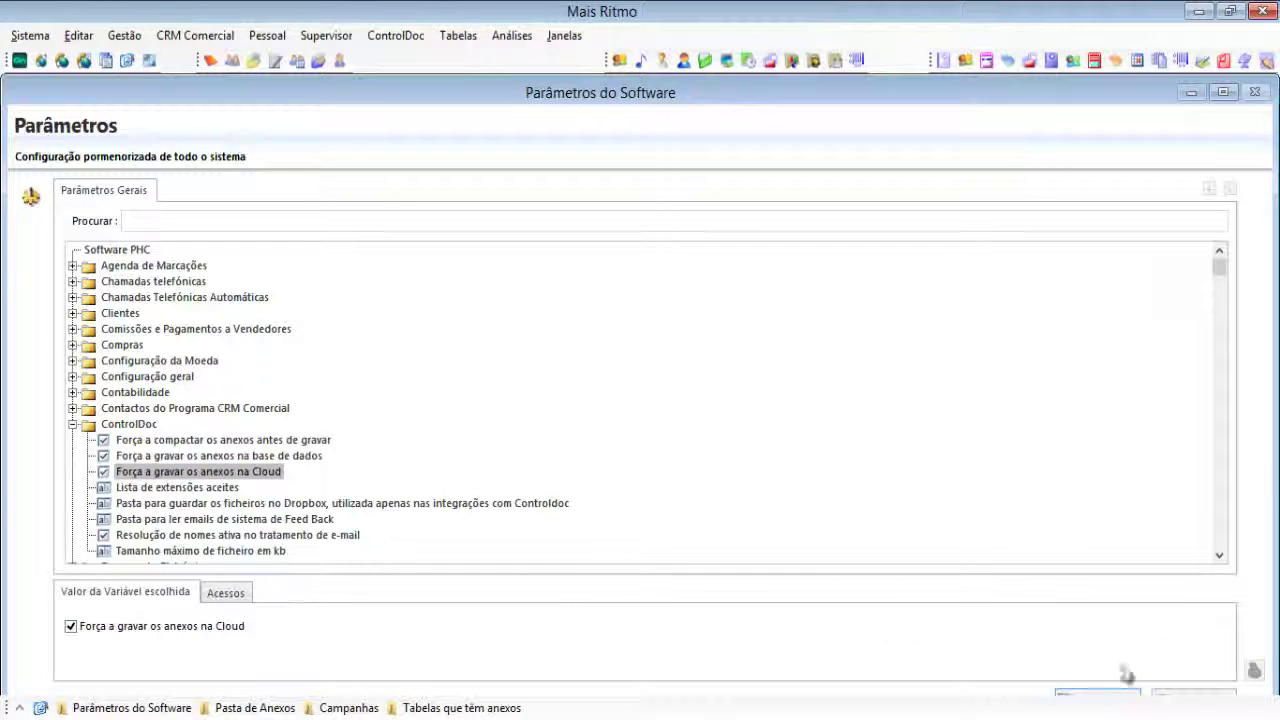
left_click(1122, 699)
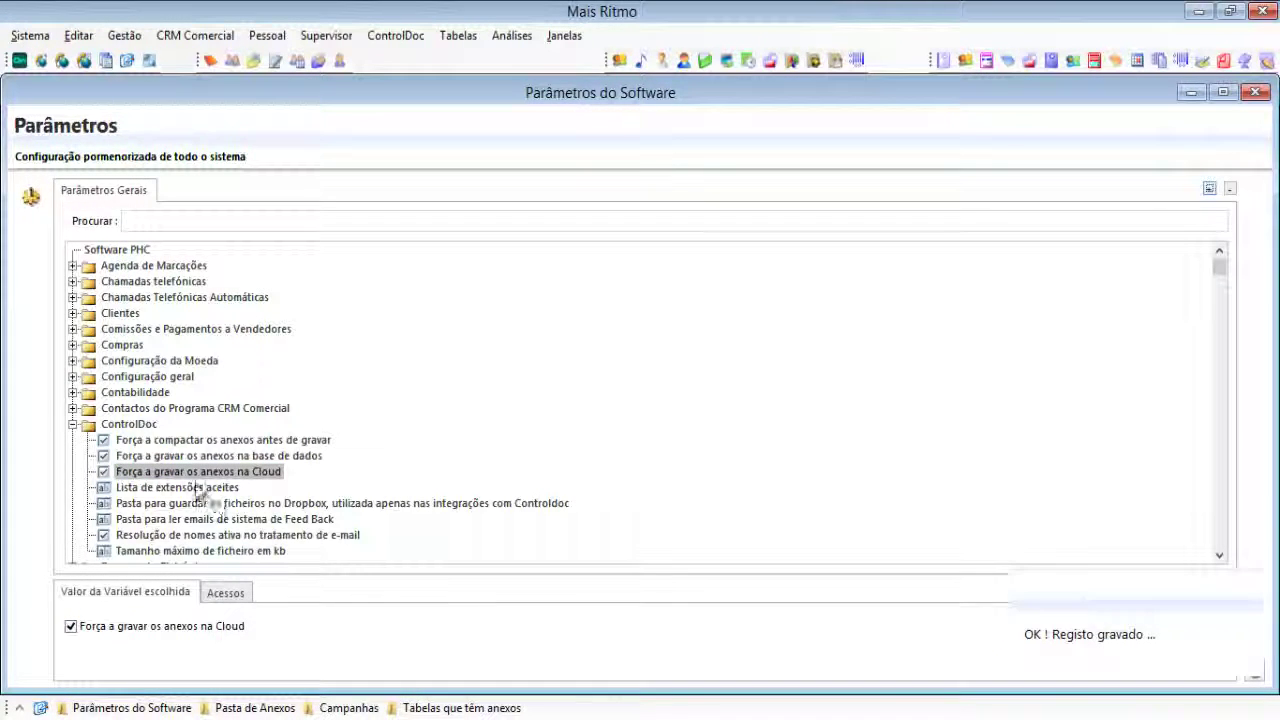
left_click(256, 458)
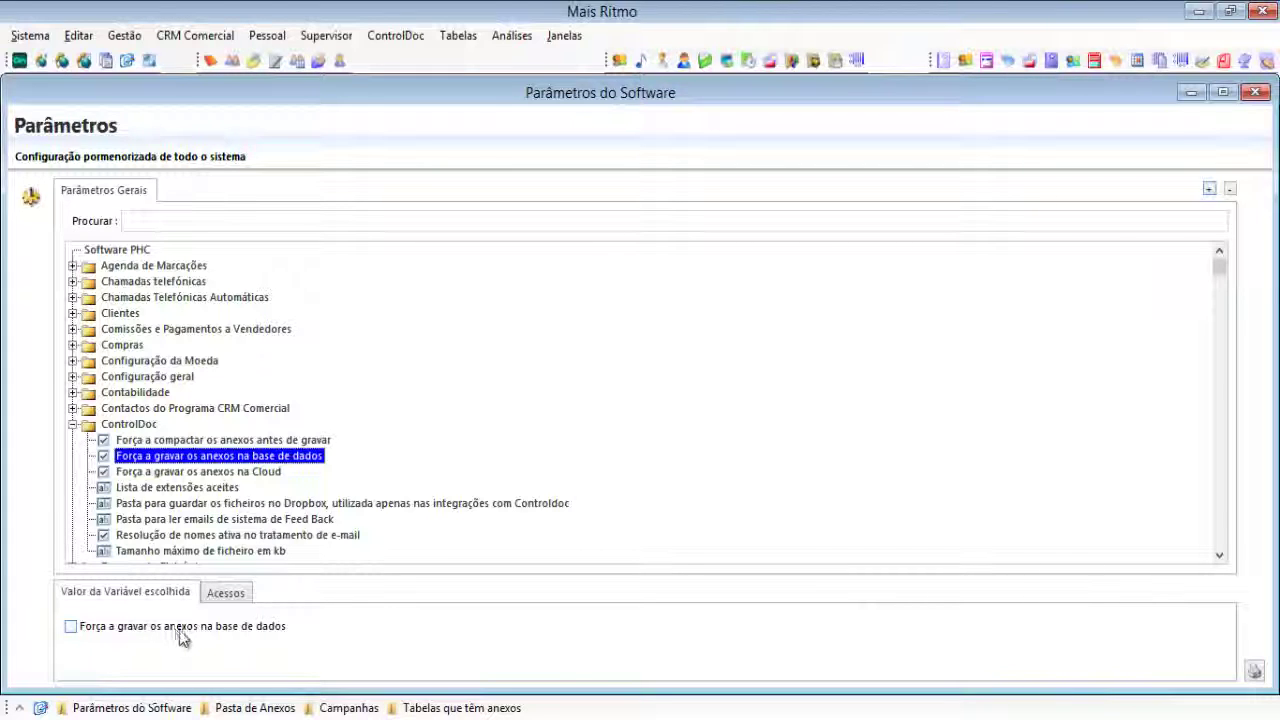
key("Down")
key("Down")
key("Down")
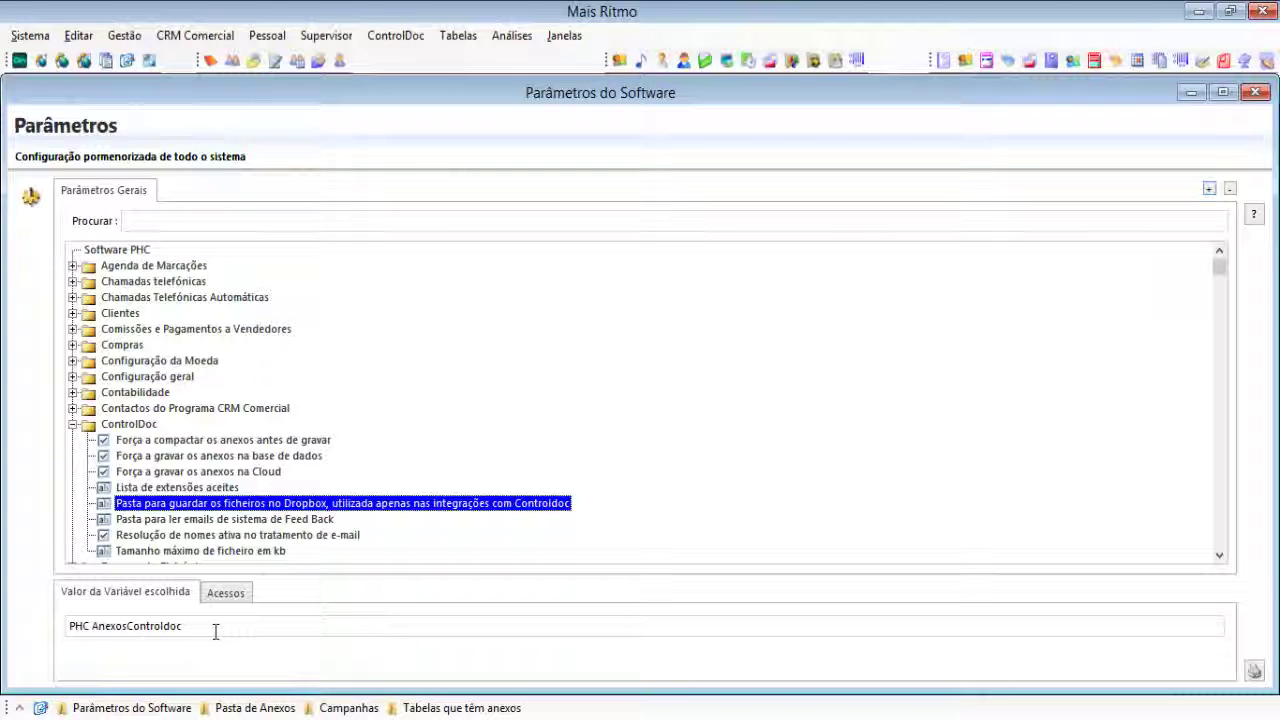
Step: View the webinar attachment under Campanhas › Gestão documental in ControlDoc Gestão Documental
left_click(413, 60)
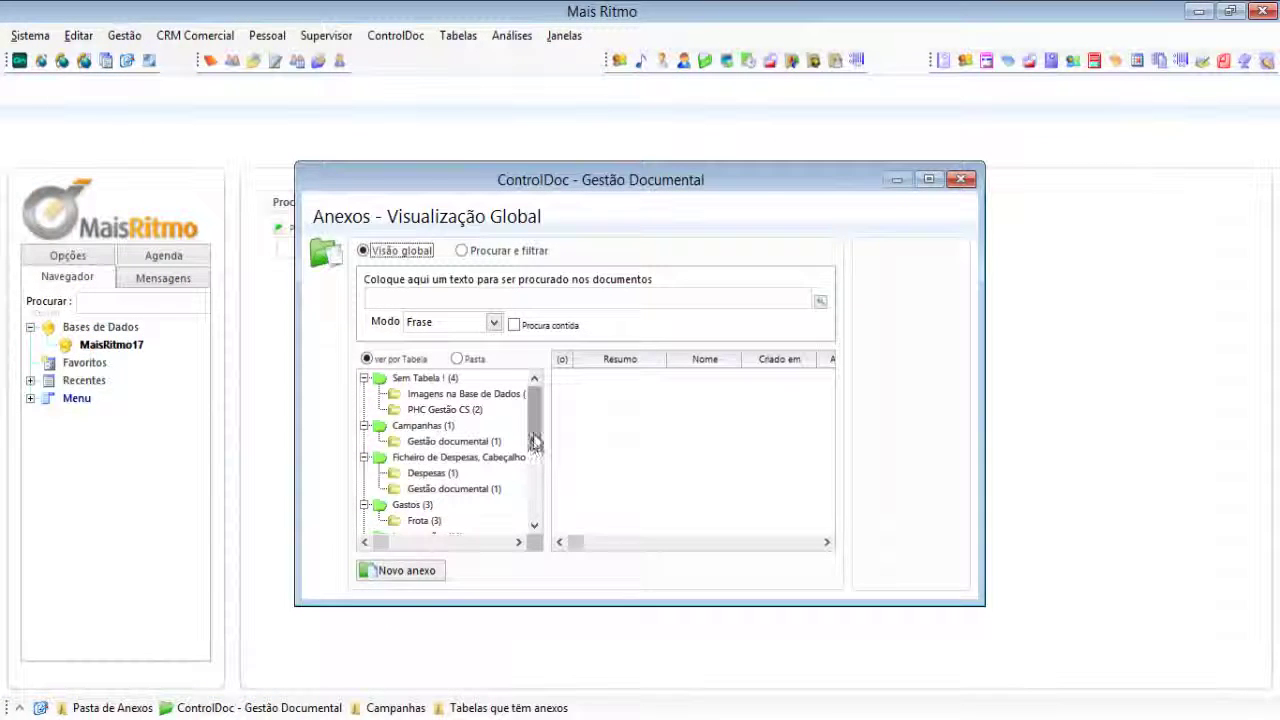
left_click(455, 441)
left_click(600, 376)
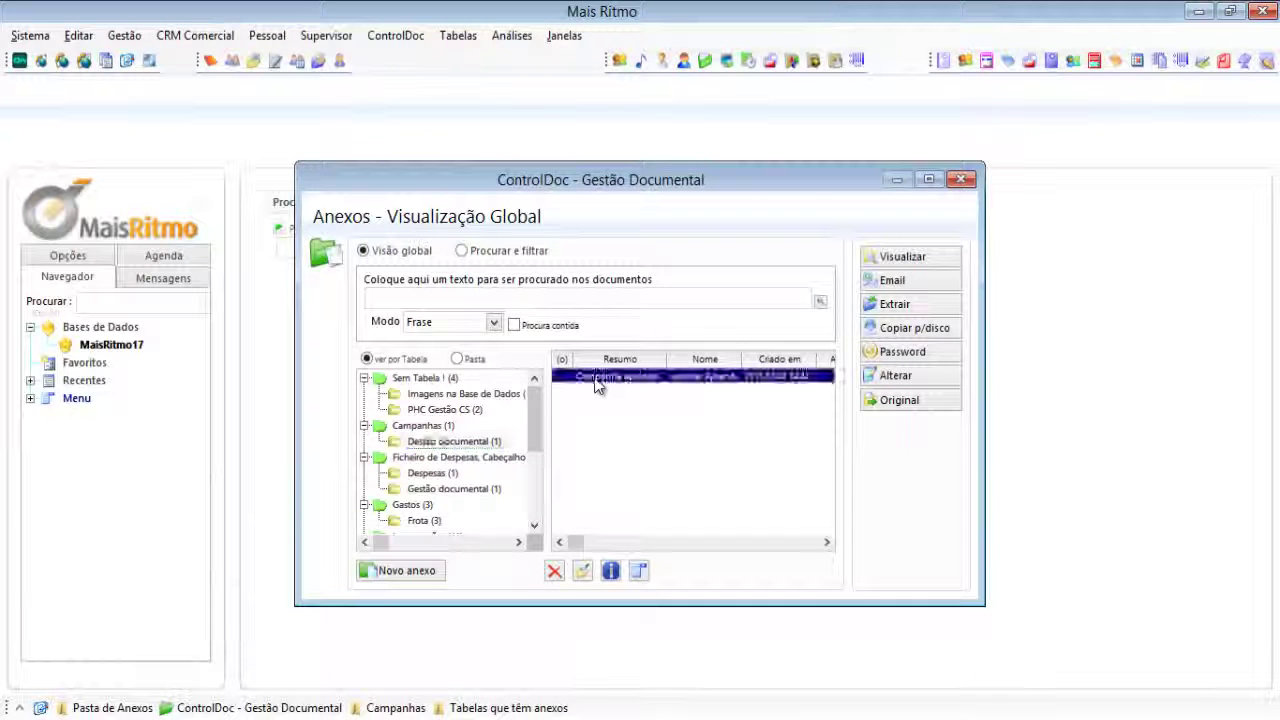
left_click(918, 258)
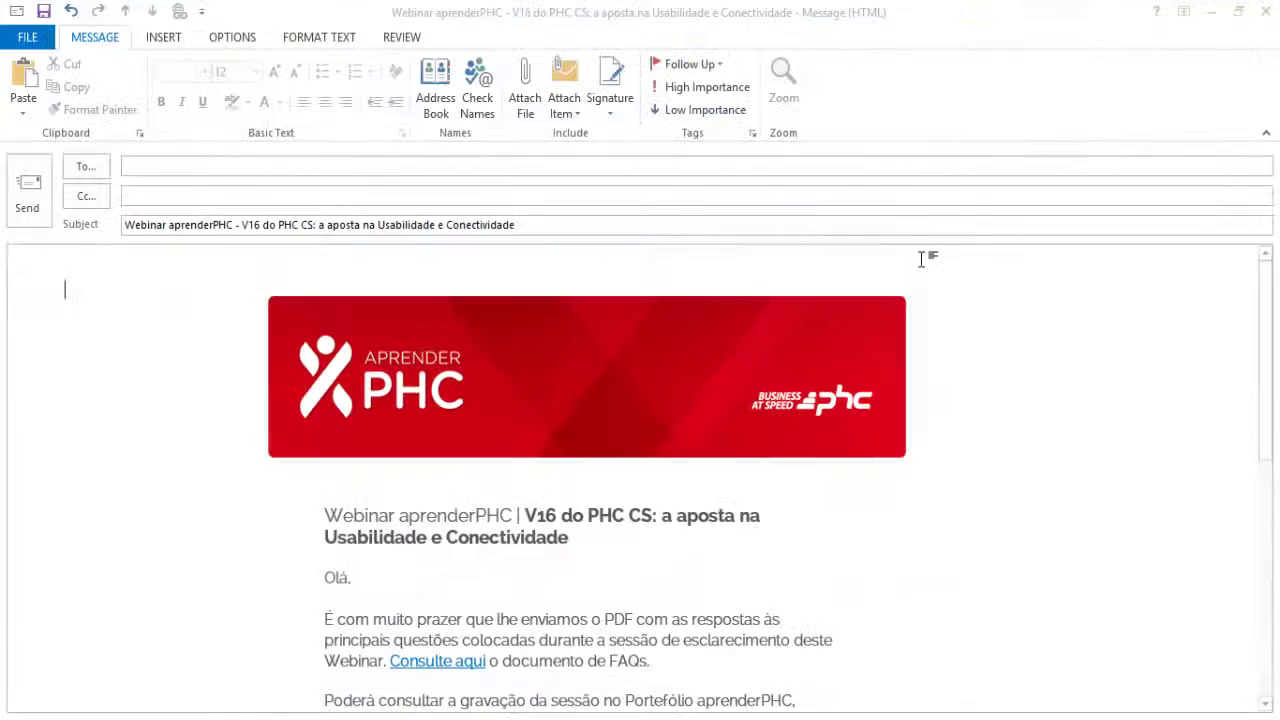
Step: Scroll through the Webinar aprenderPHC email to the signature and back, then close it
scroll(915, 290, "down", 4)
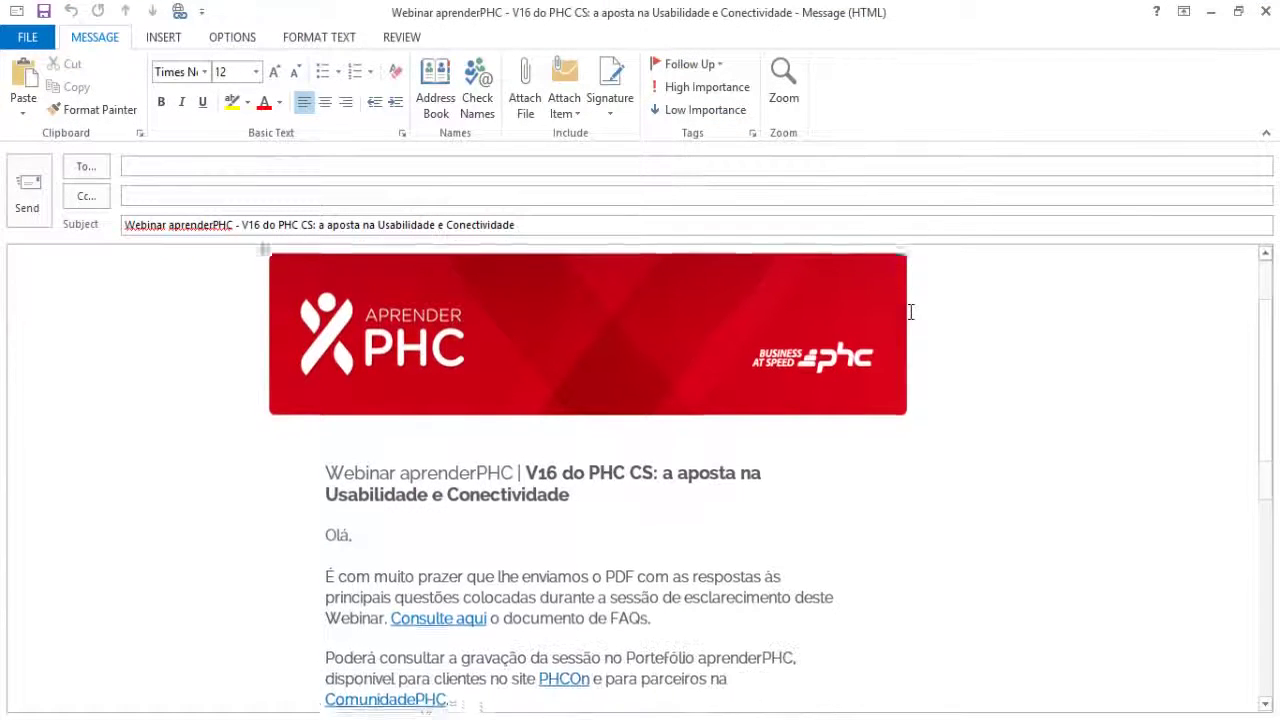
scroll(908, 318, "down", 4)
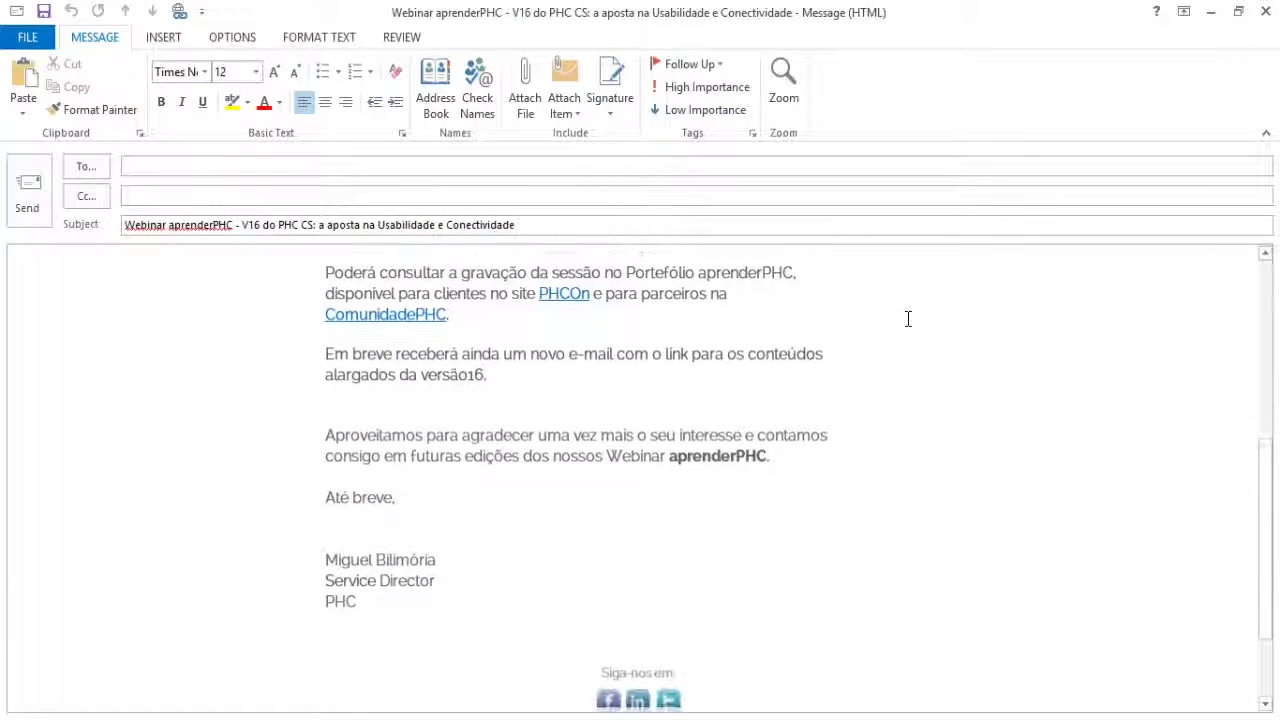
scroll(908, 318, "up", 5)
scroll(995, 293, "up", 1)
left_click(1264, 12)
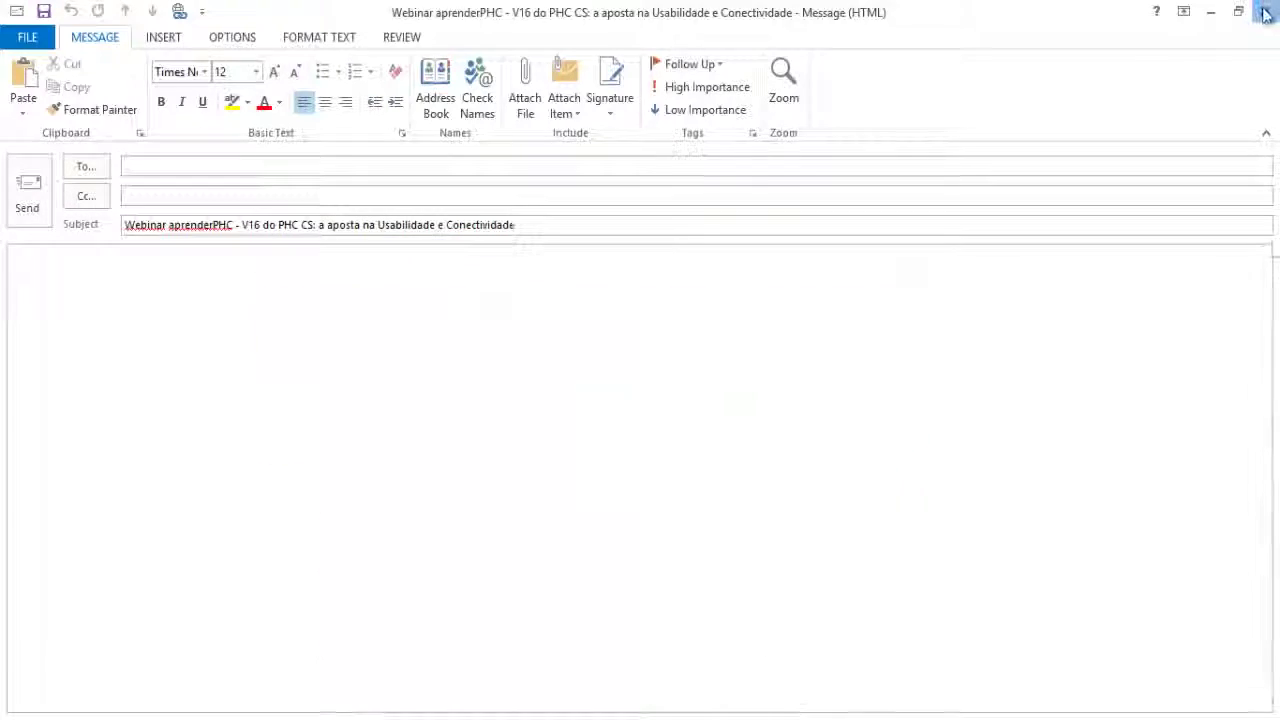
left_click(898, 306)
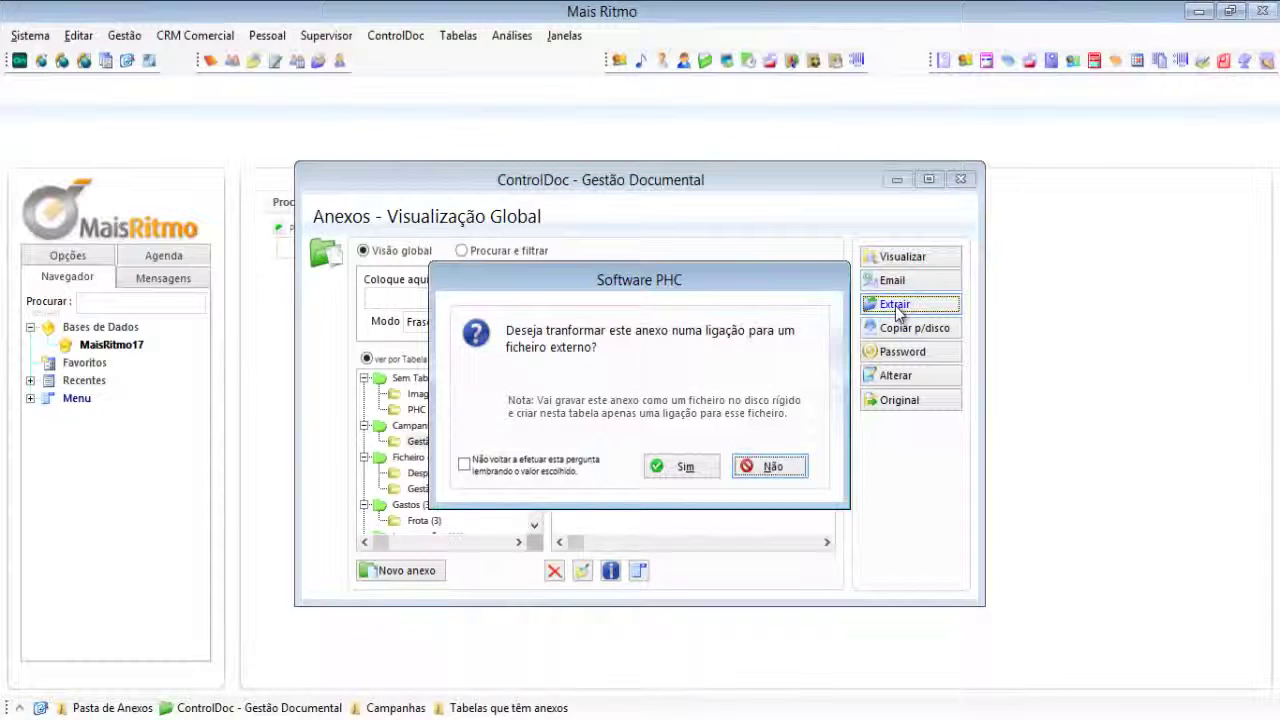
left_click(693, 478)
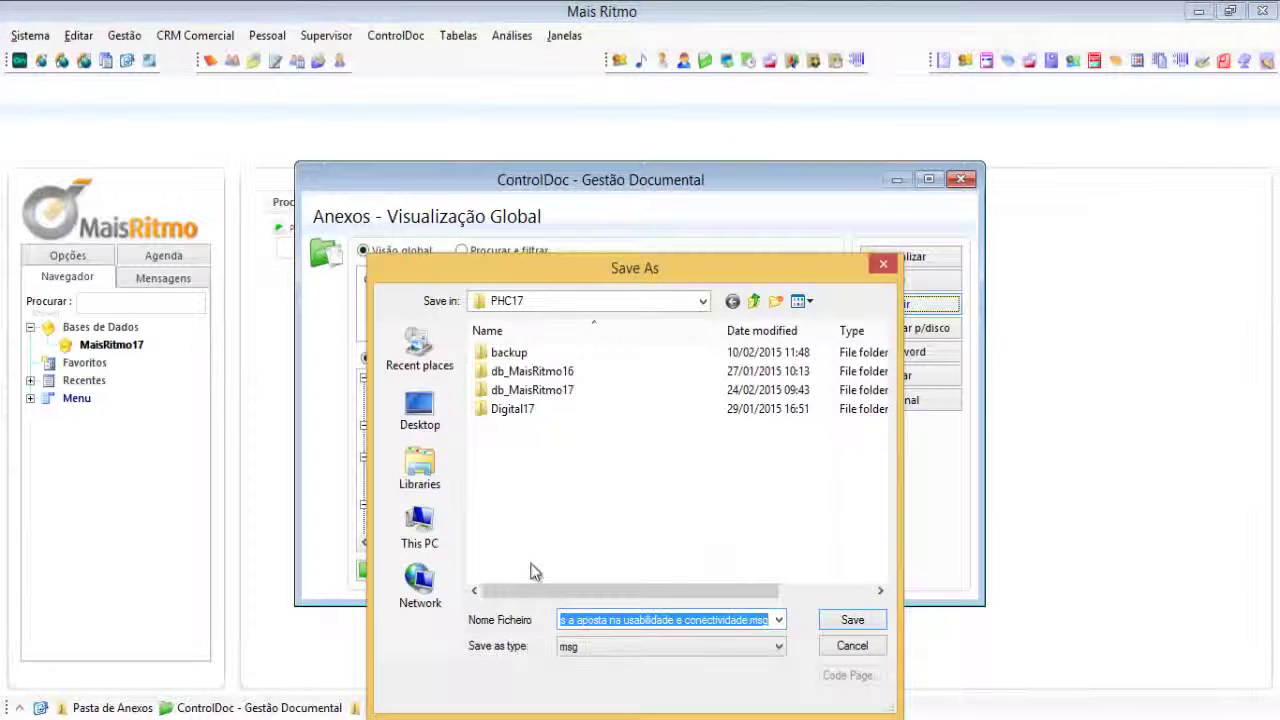
left_click(851, 646)
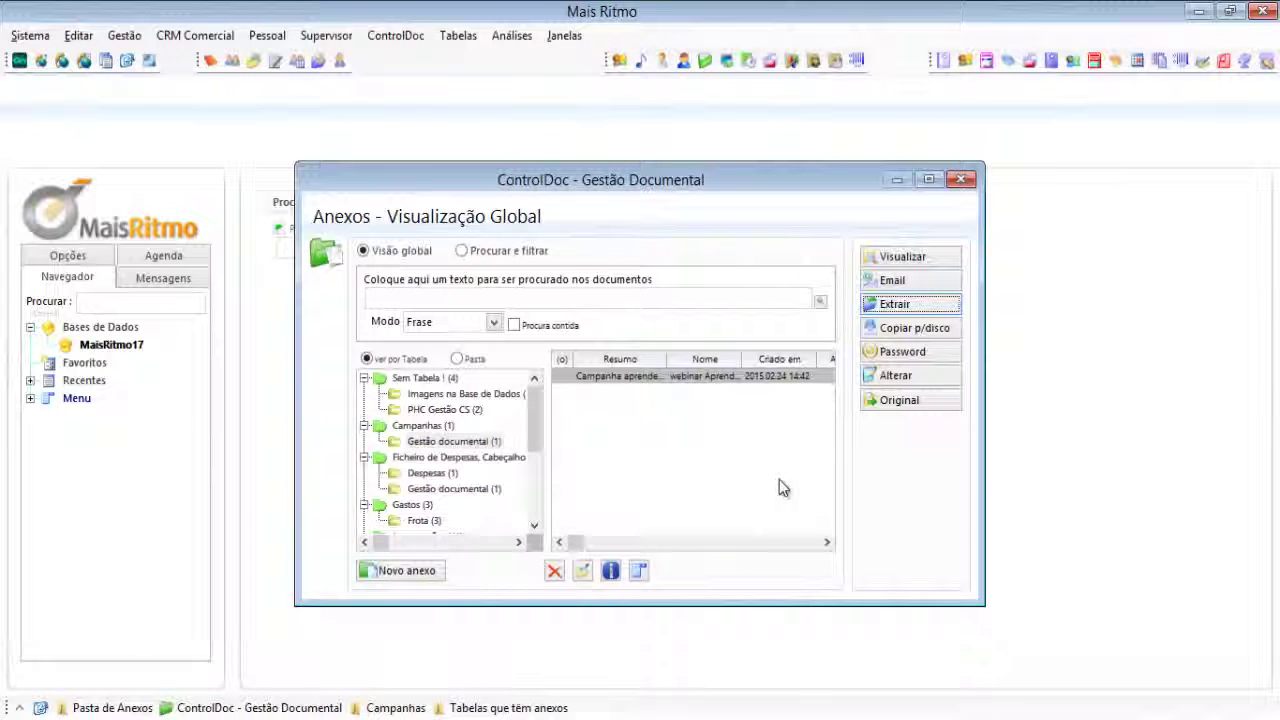
left_click(892, 330)
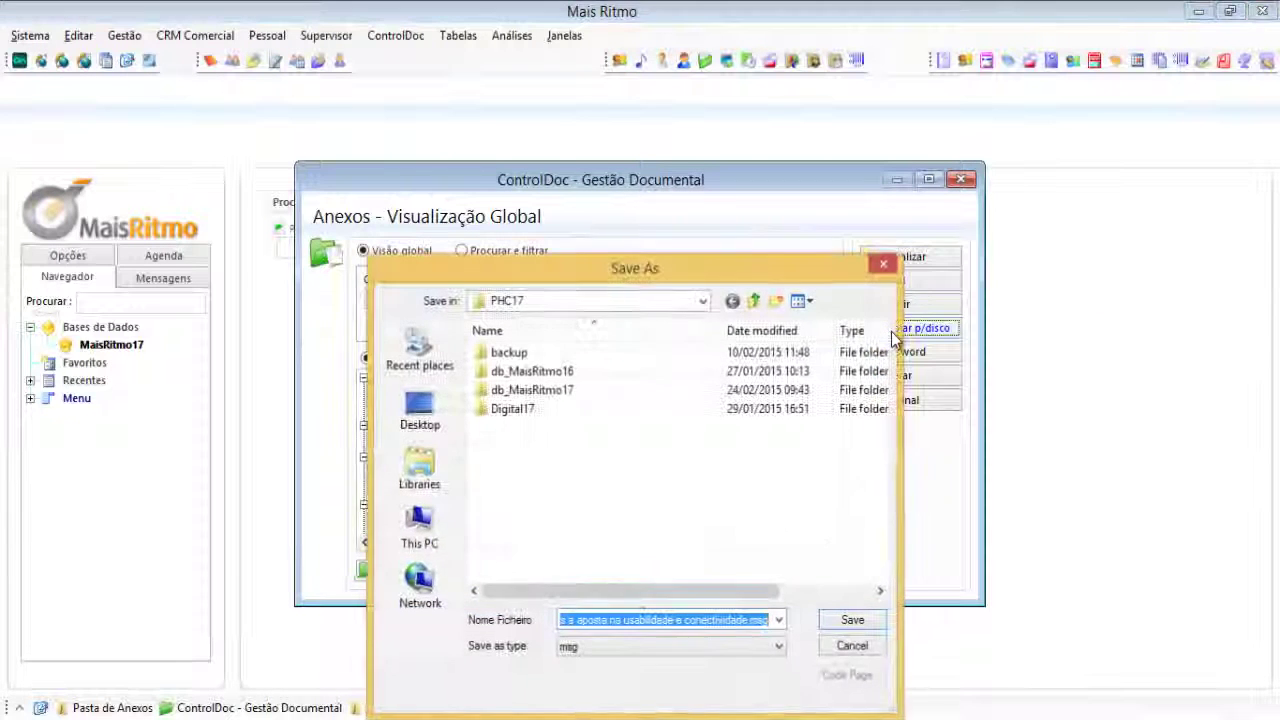
left_click(866, 647)
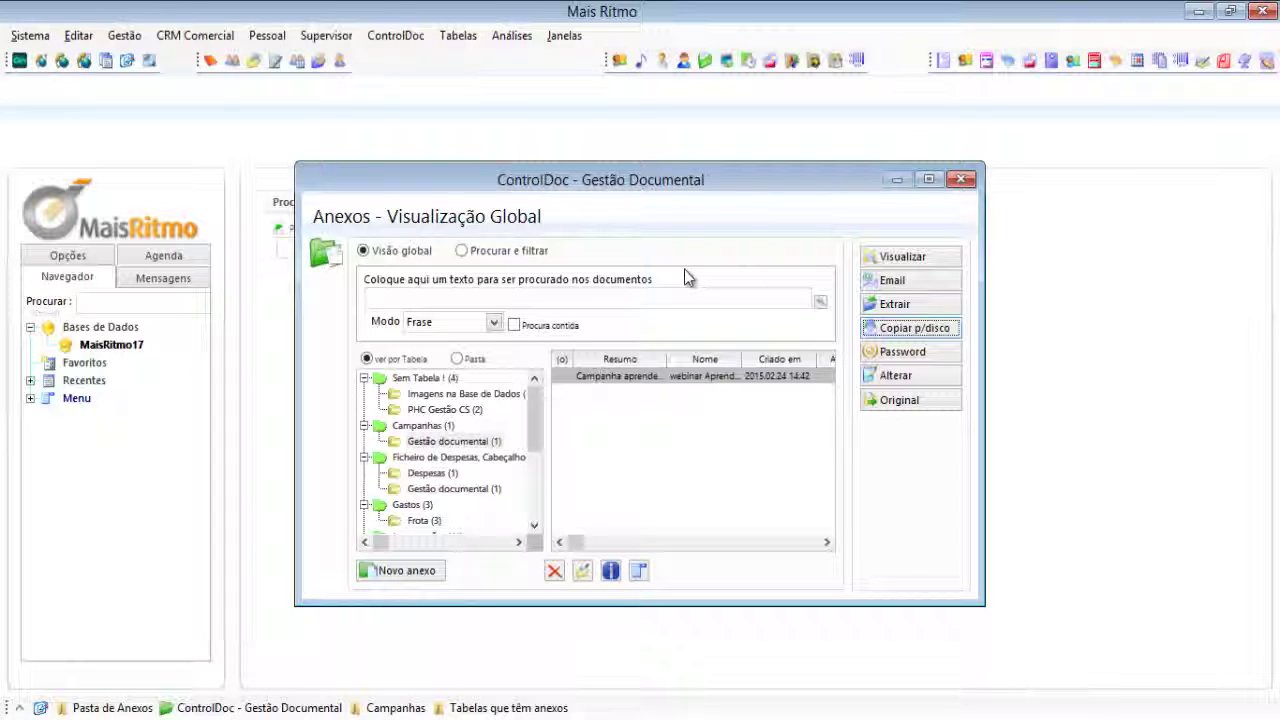
left_click(677, 378)
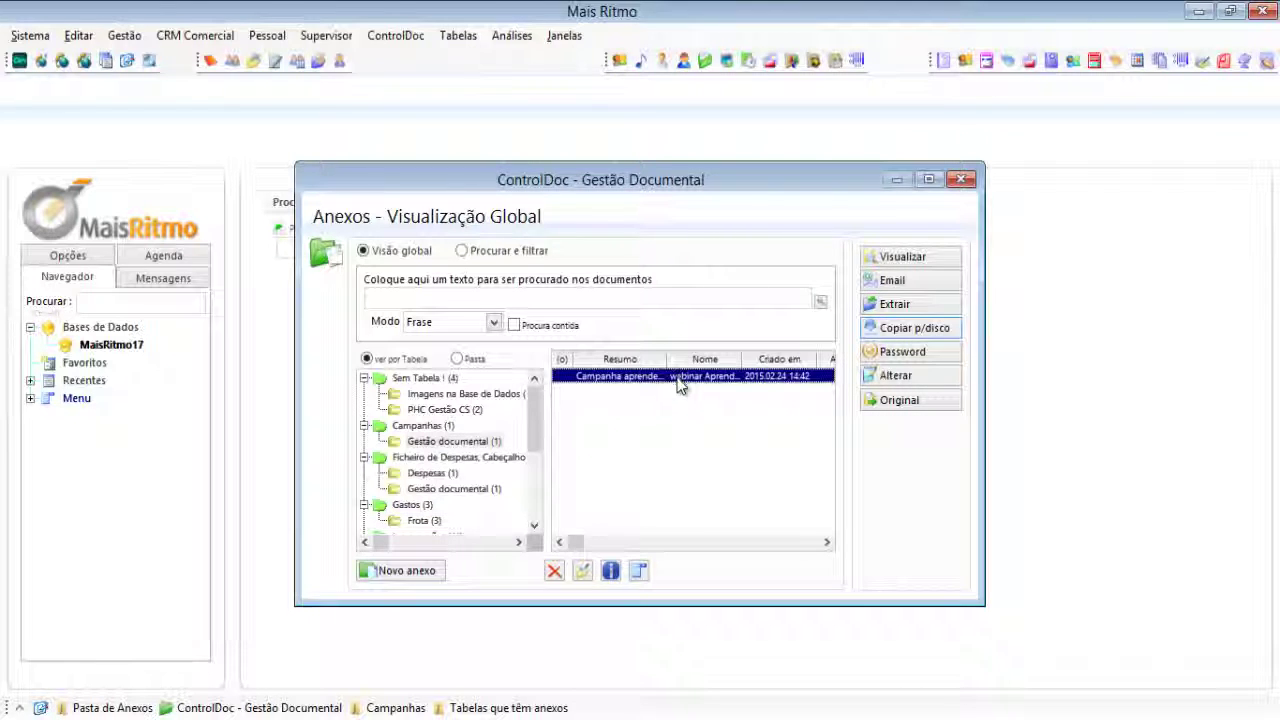